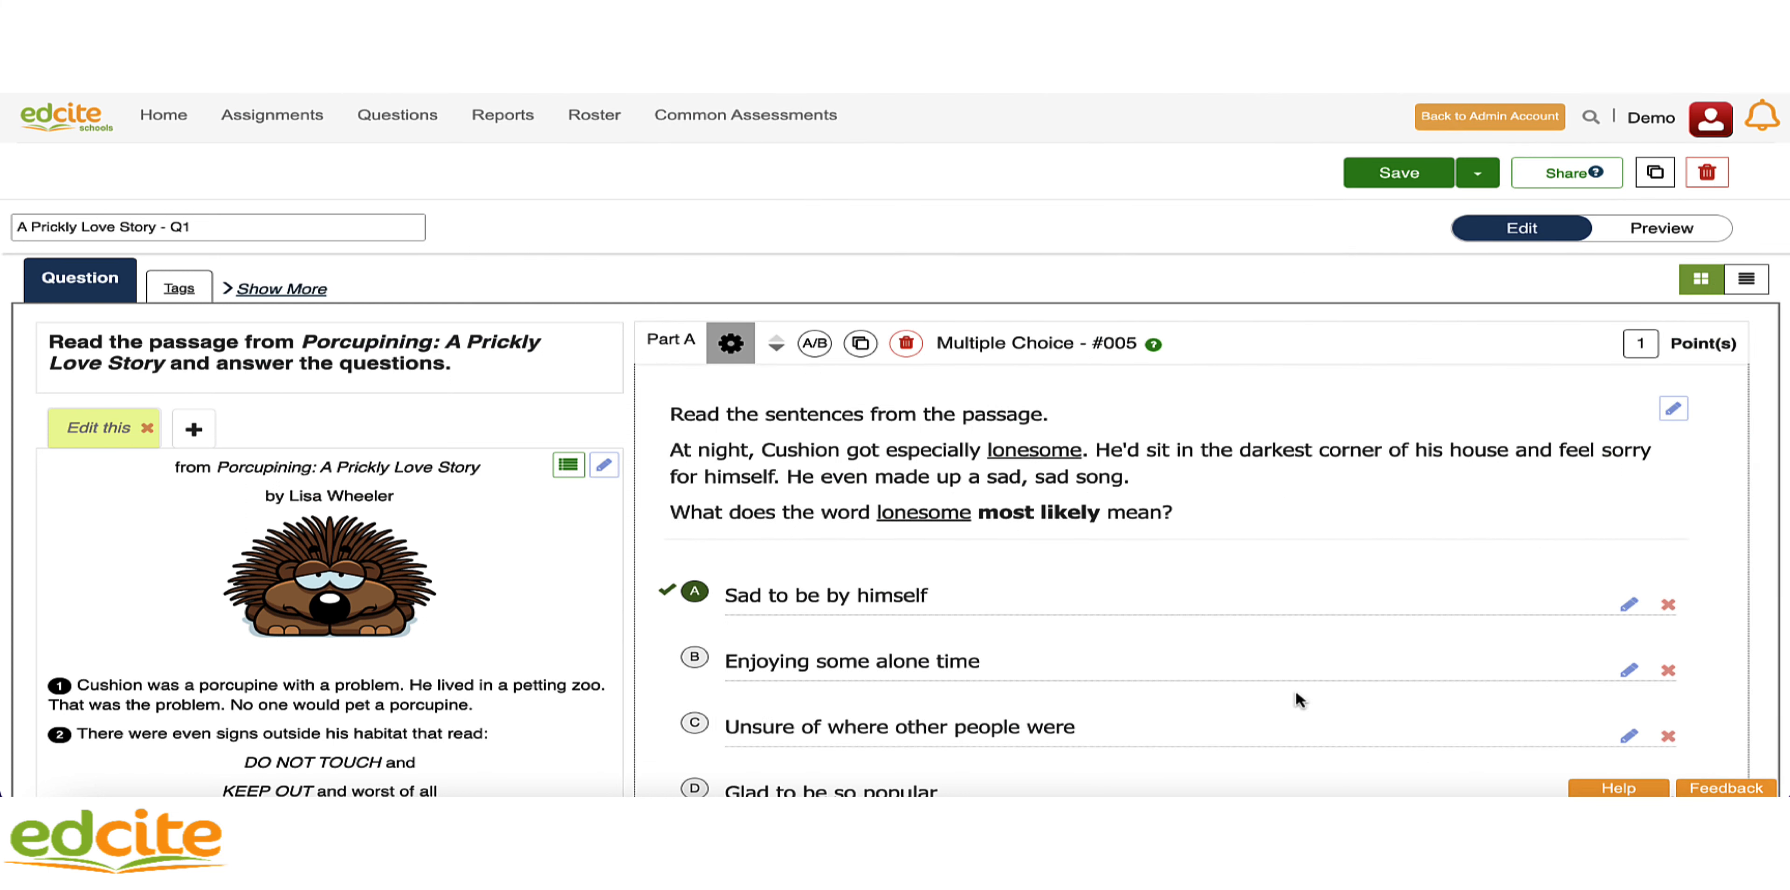
scroll(540, 666, "down", 3)
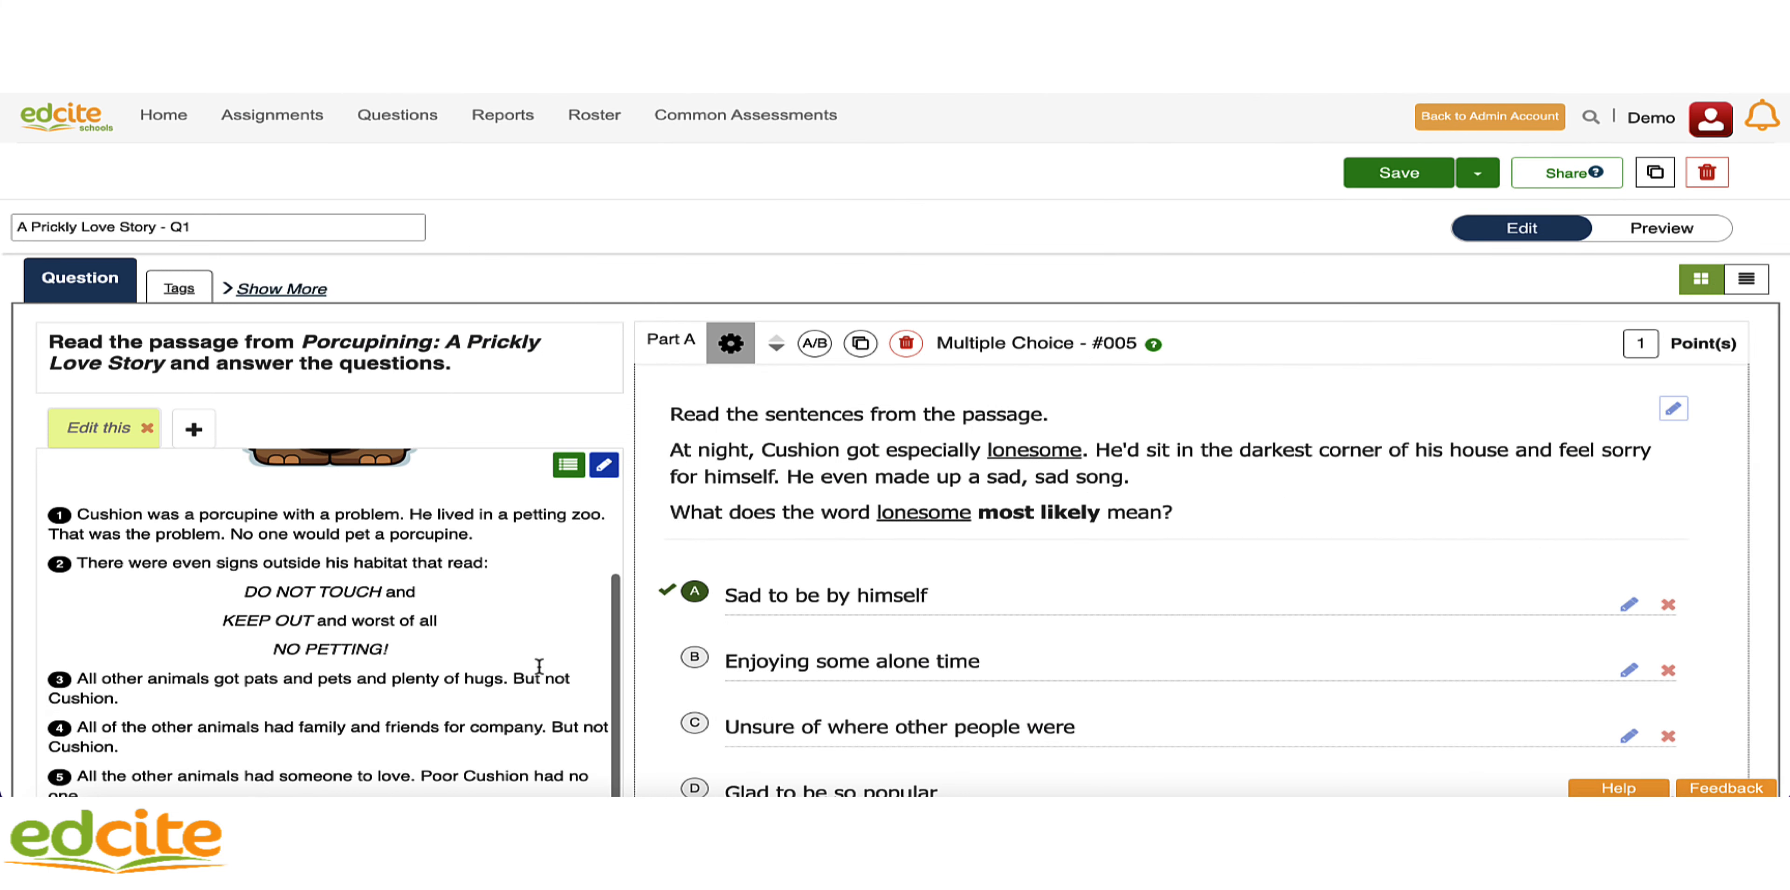
scroll(539, 666, "up", 3)
scroll(1069, 631, "down", 1)
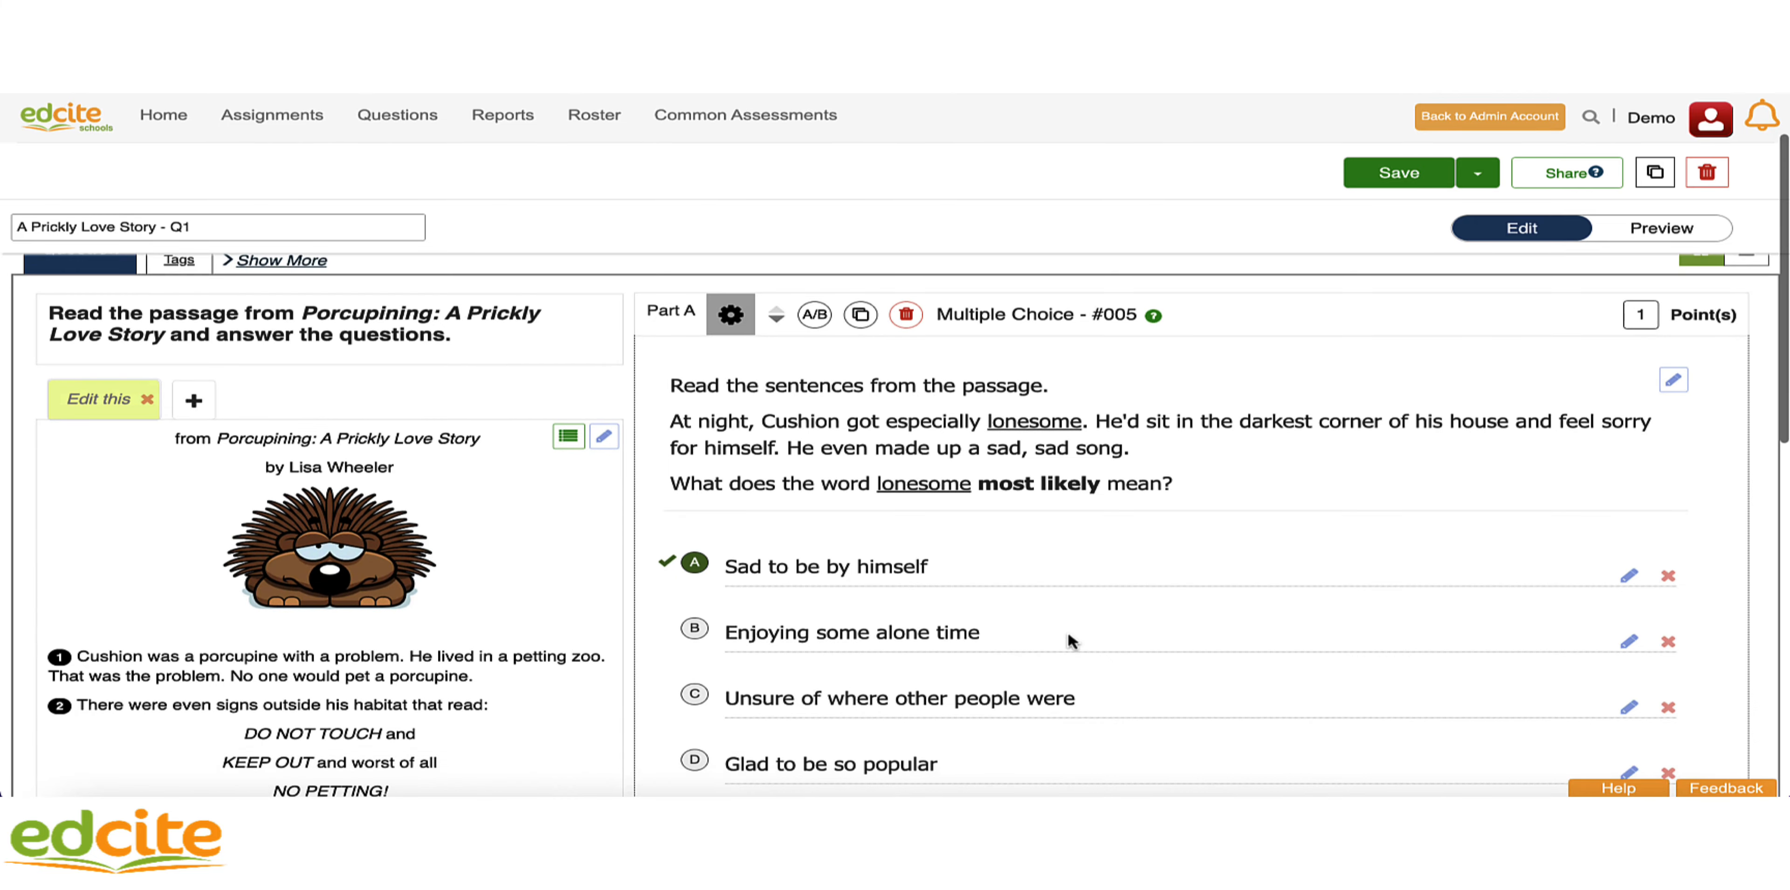
scroll(1069, 631, "down", 2)
scroll(1069, 631, "up", 3)
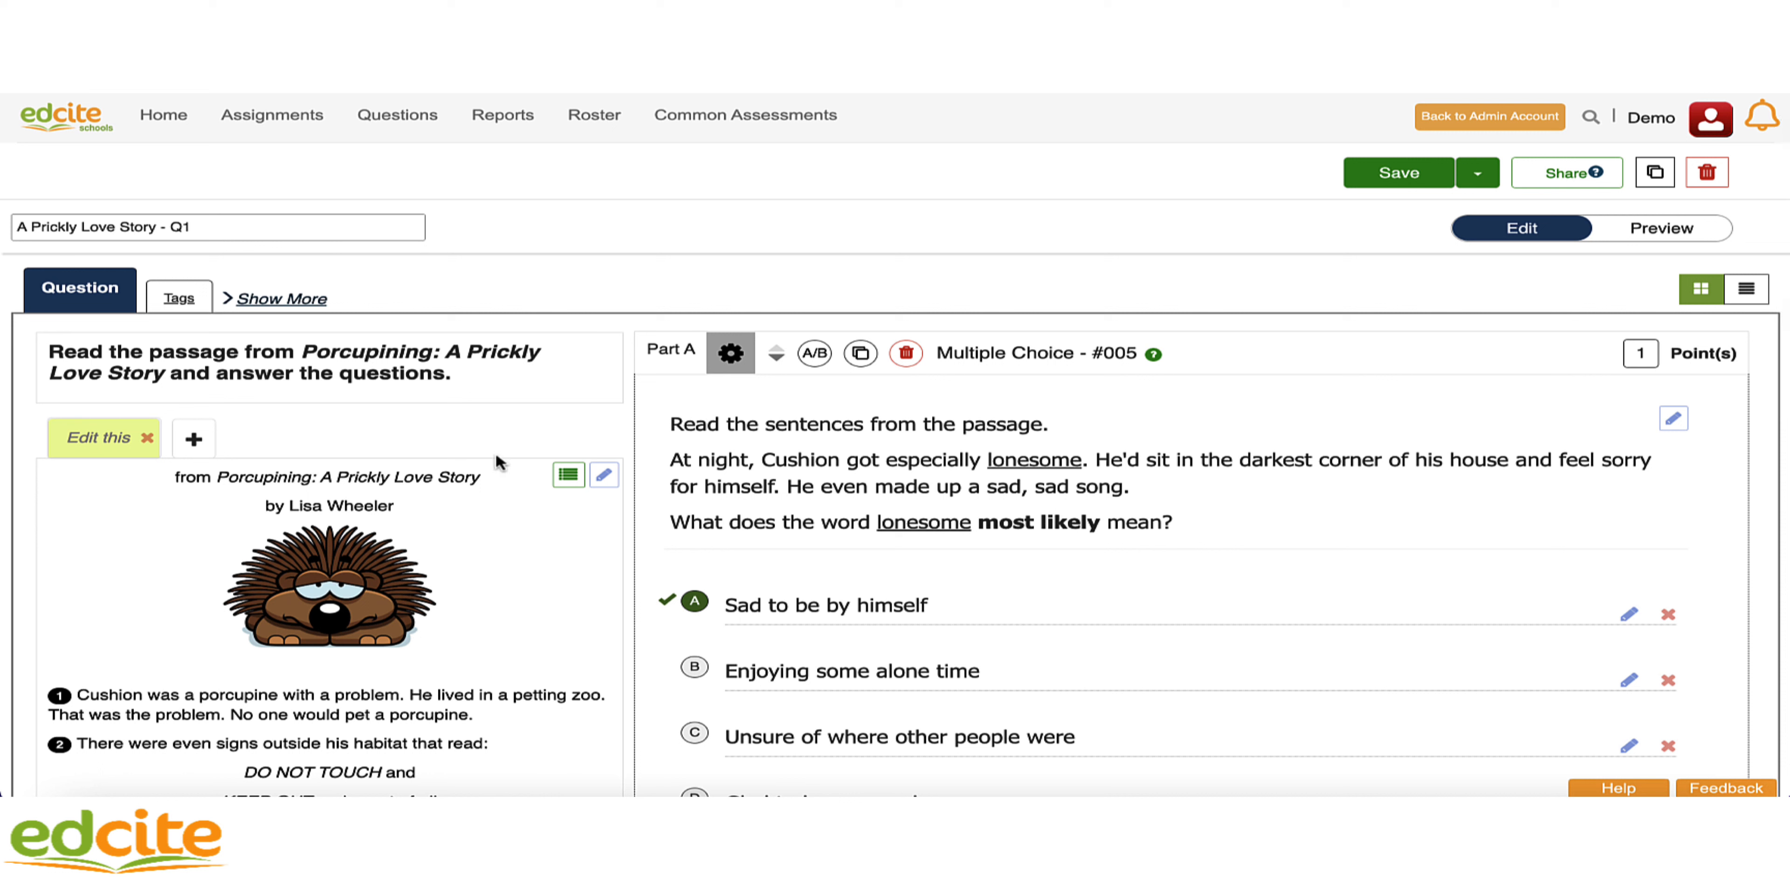
Tag the question with the California ELA-Claims&Targets standard C.3.1.3: Target 3 - Word Meanings
left_click(176, 305)
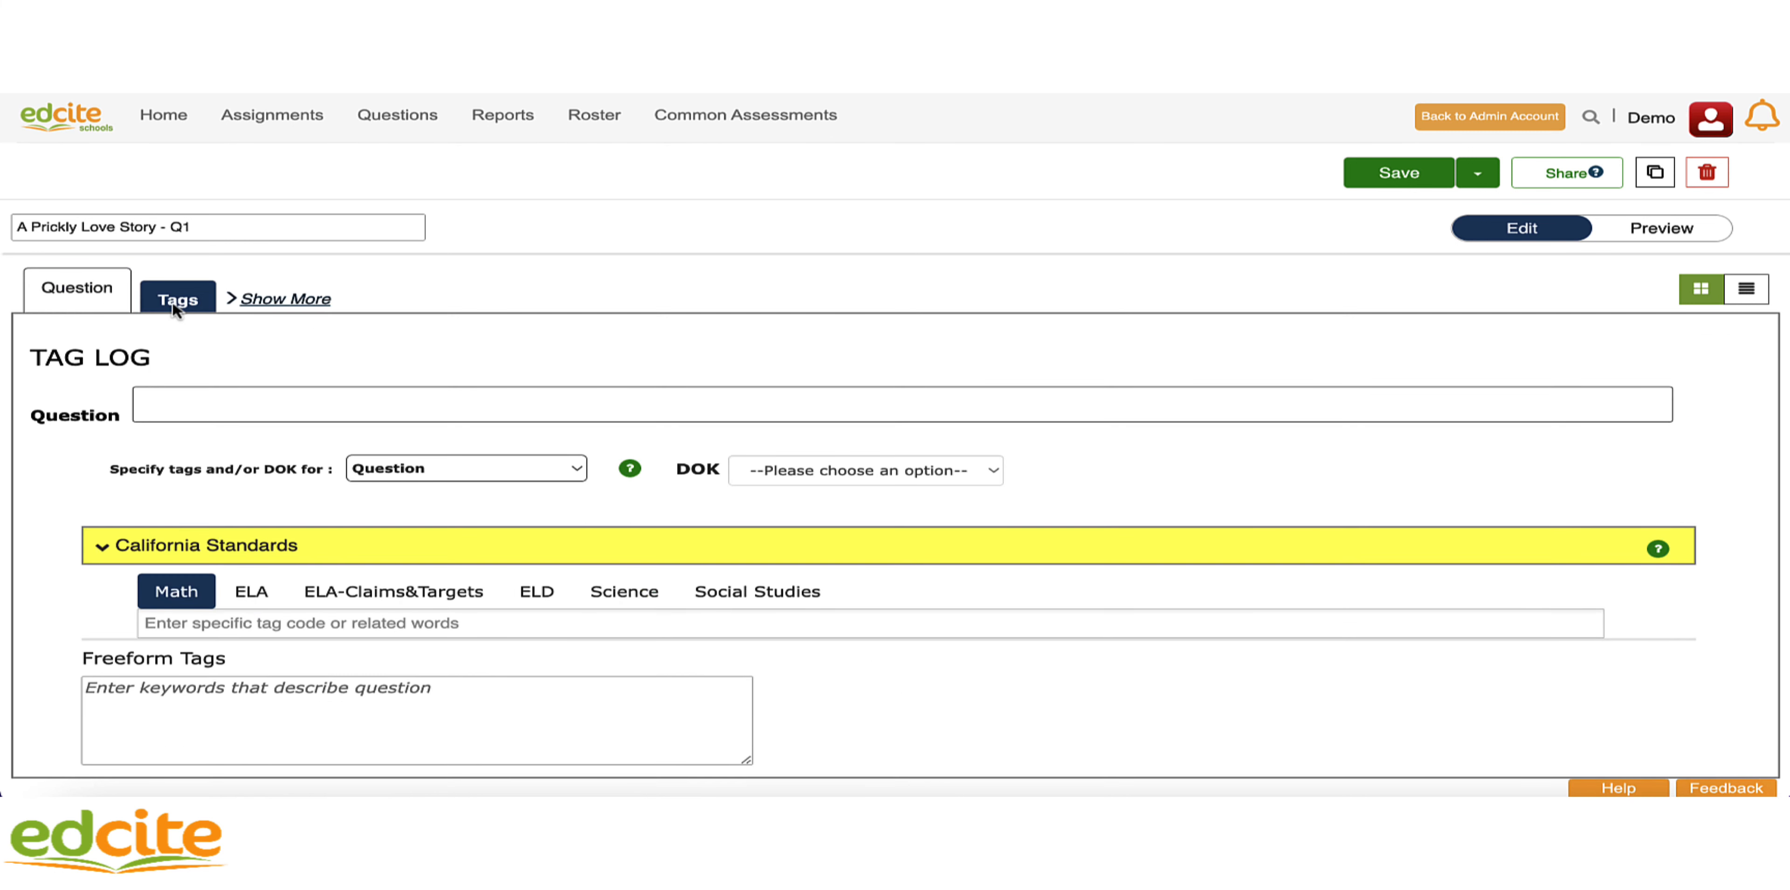
left_click(357, 594)
left_click(327, 624)
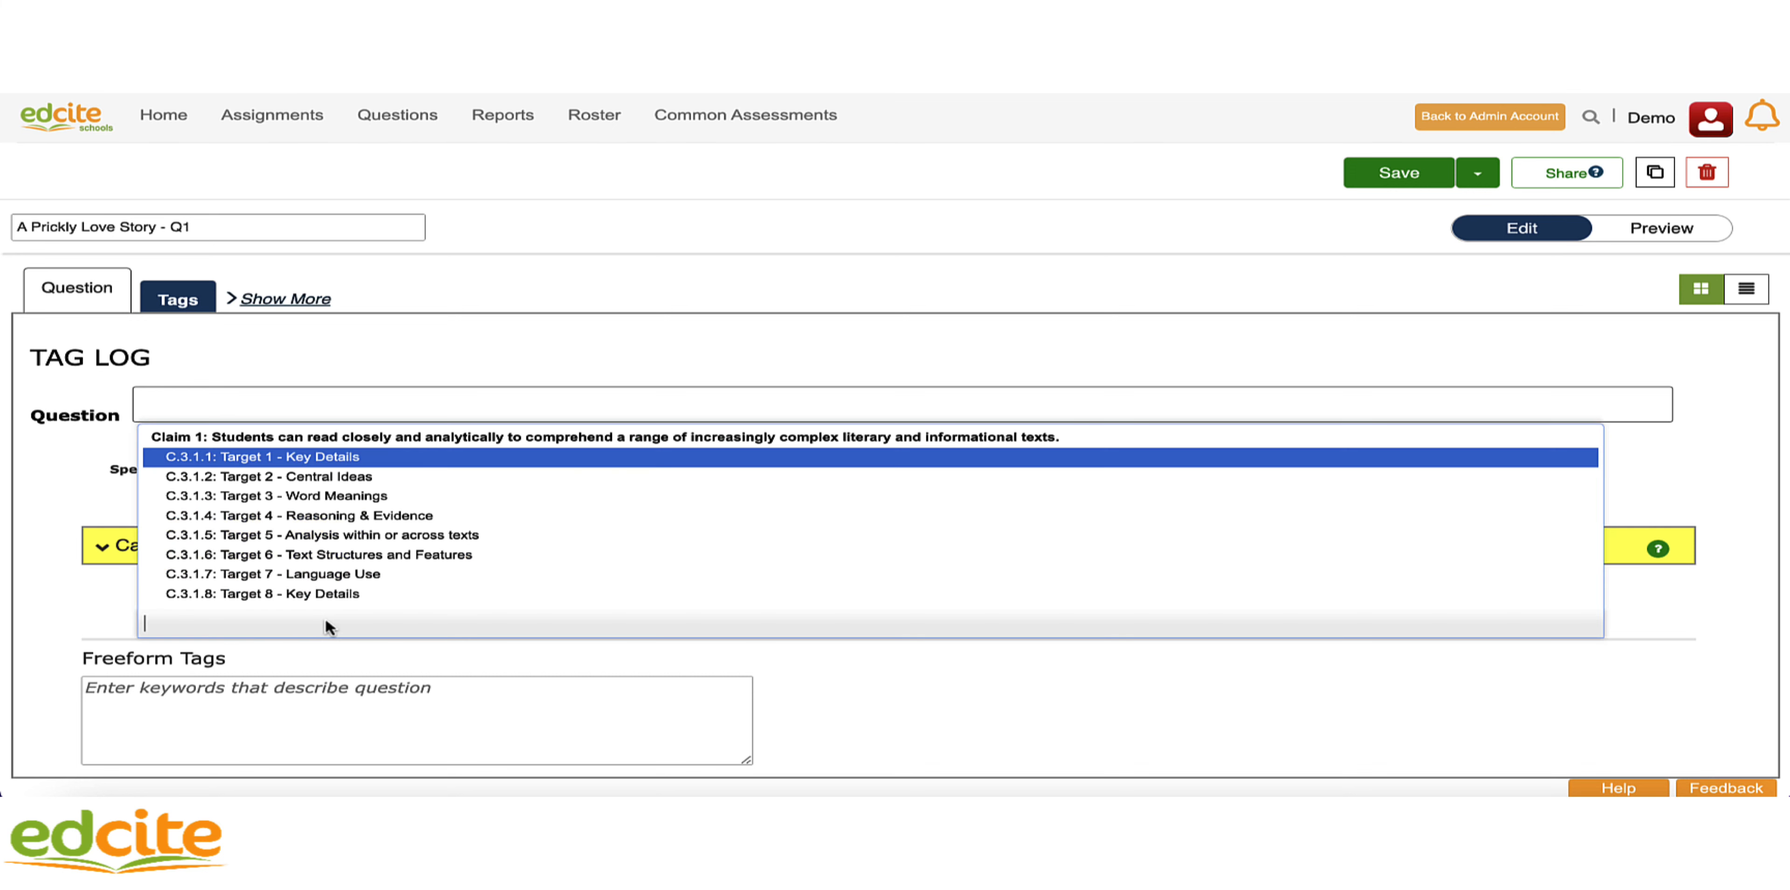
type("Wor")
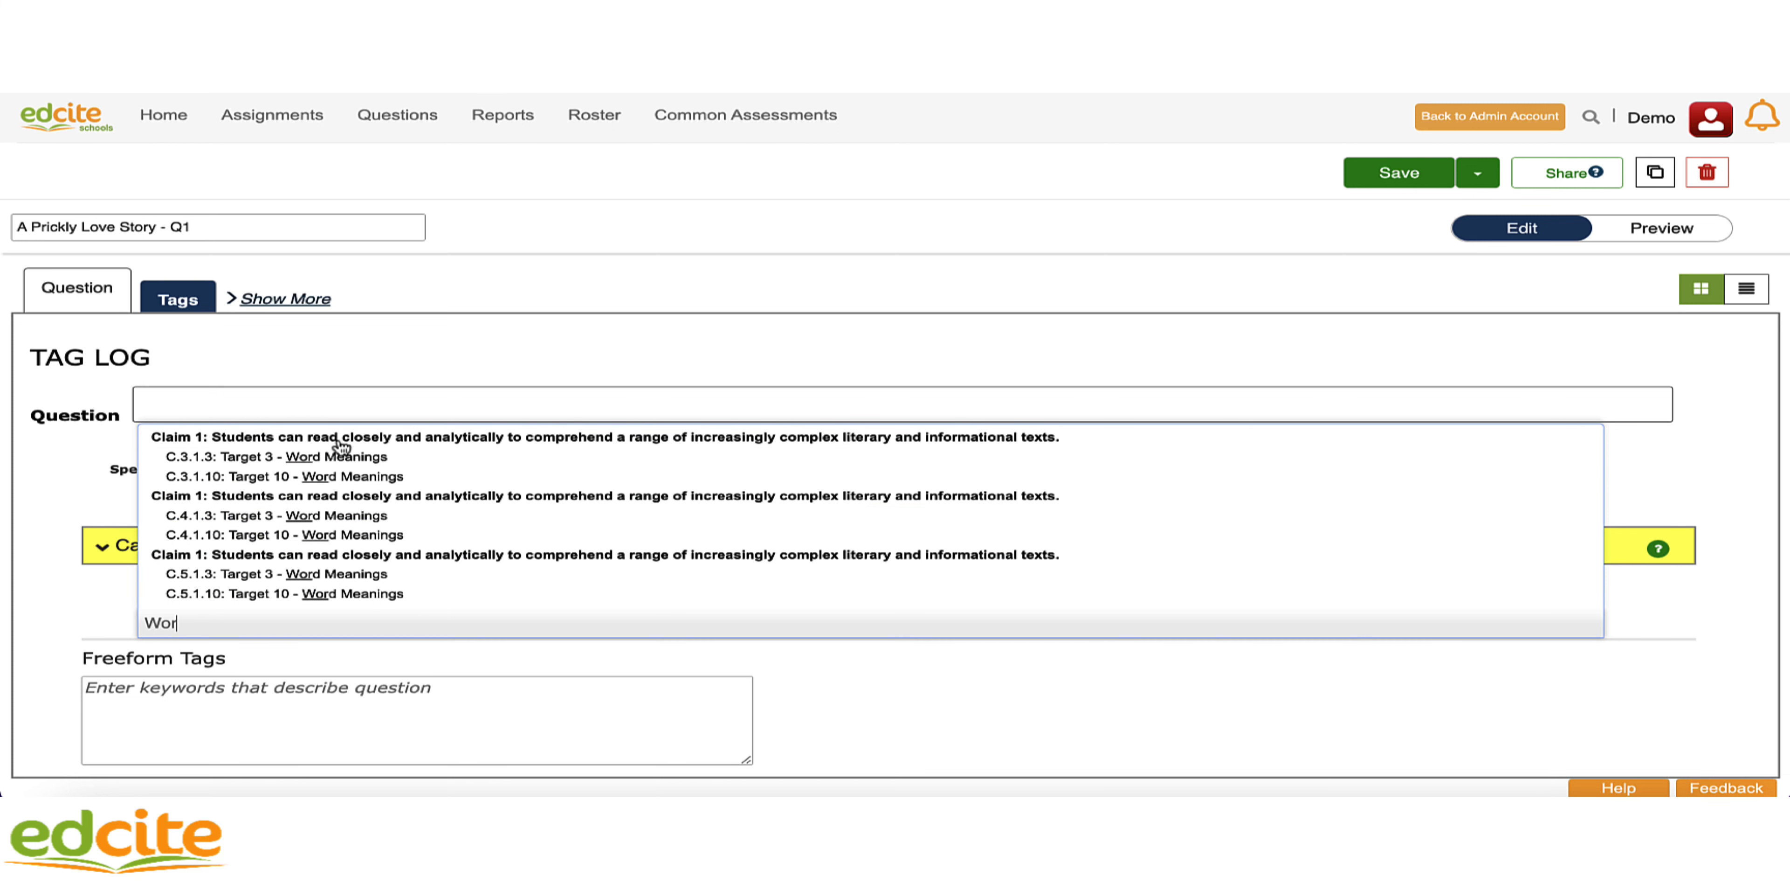
left_click(376, 457)
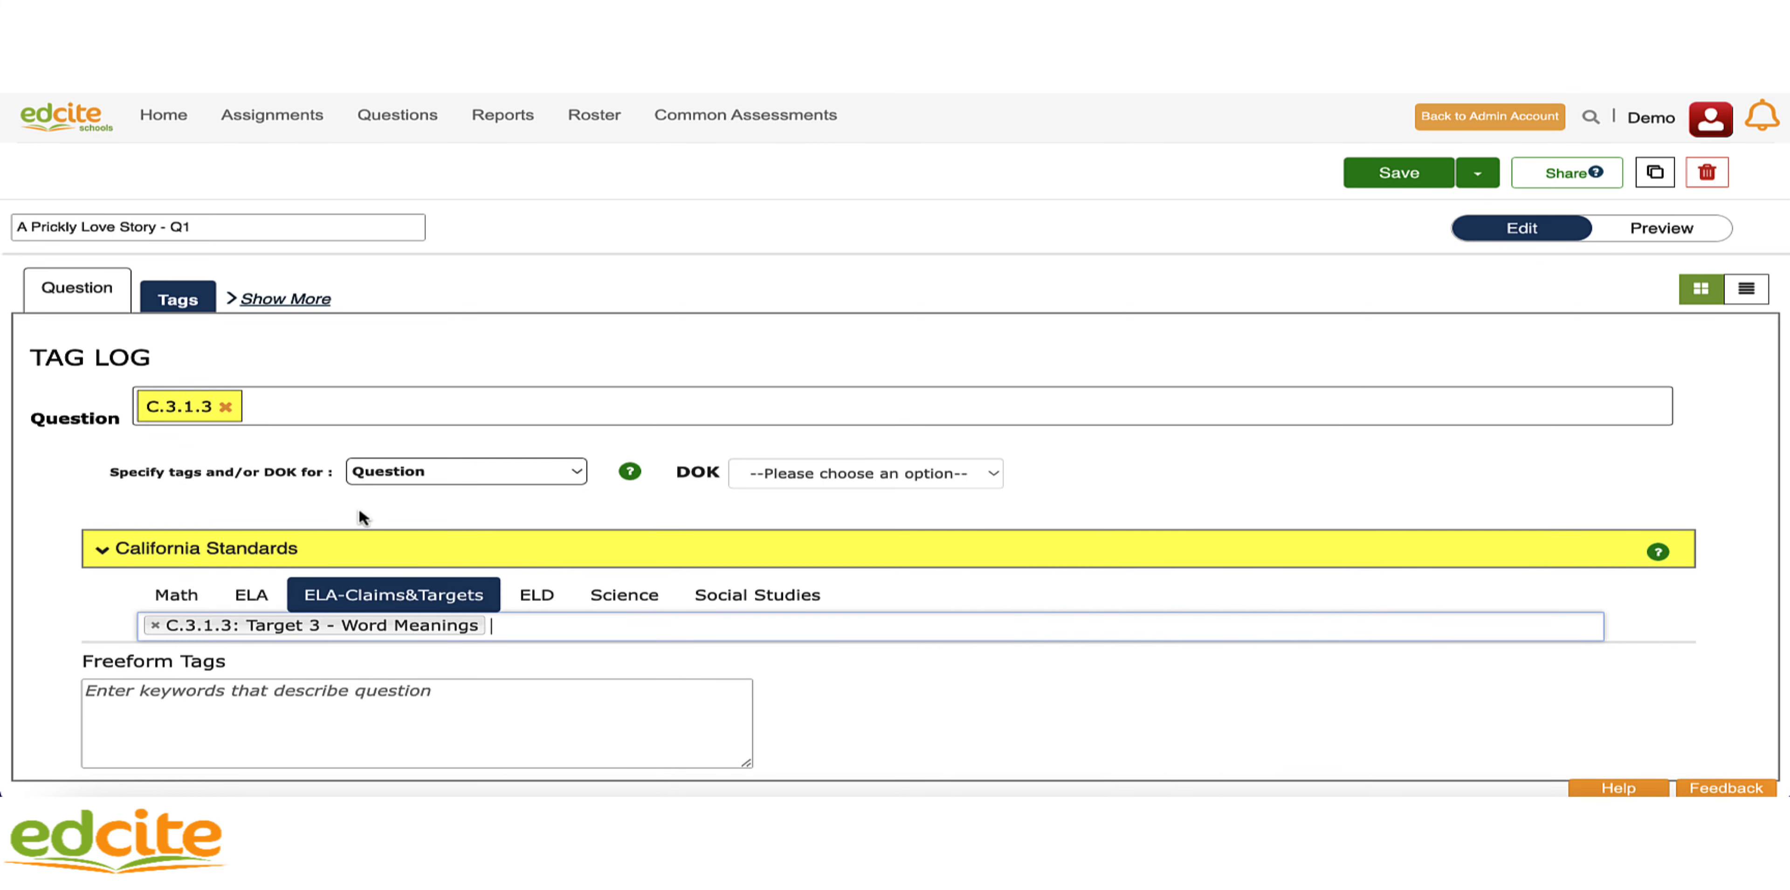
Add the California ELA standard RL.3.4 on determining the meaning of words and phrases to the question's tags
left_click(249, 594)
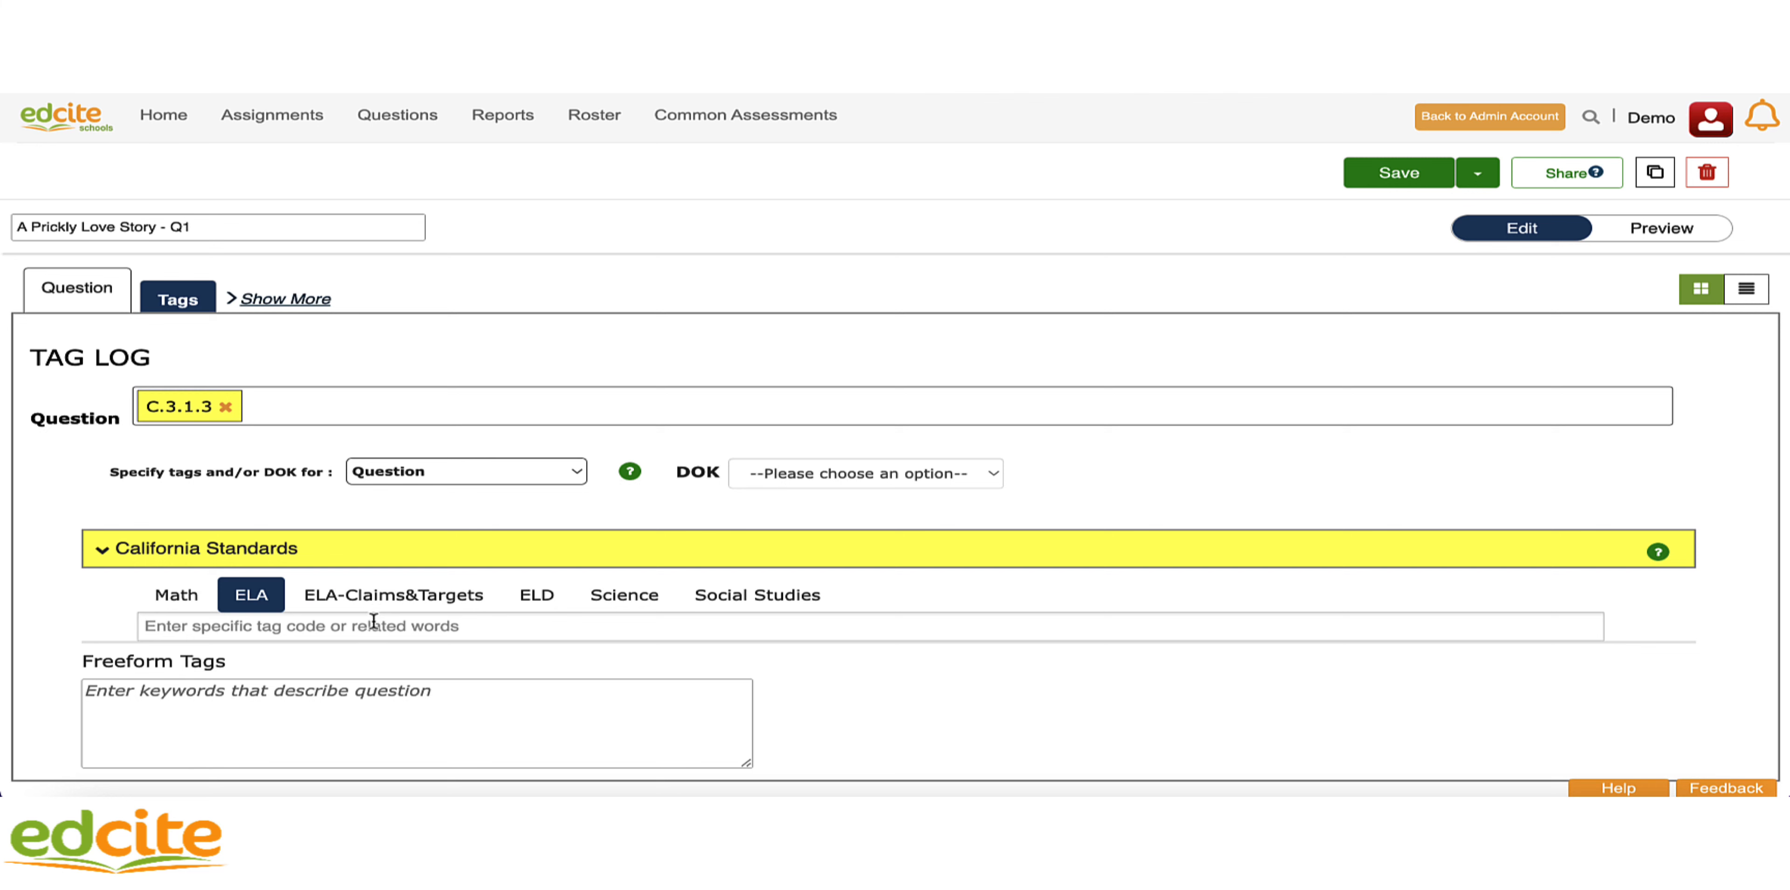
left_click(373, 624)
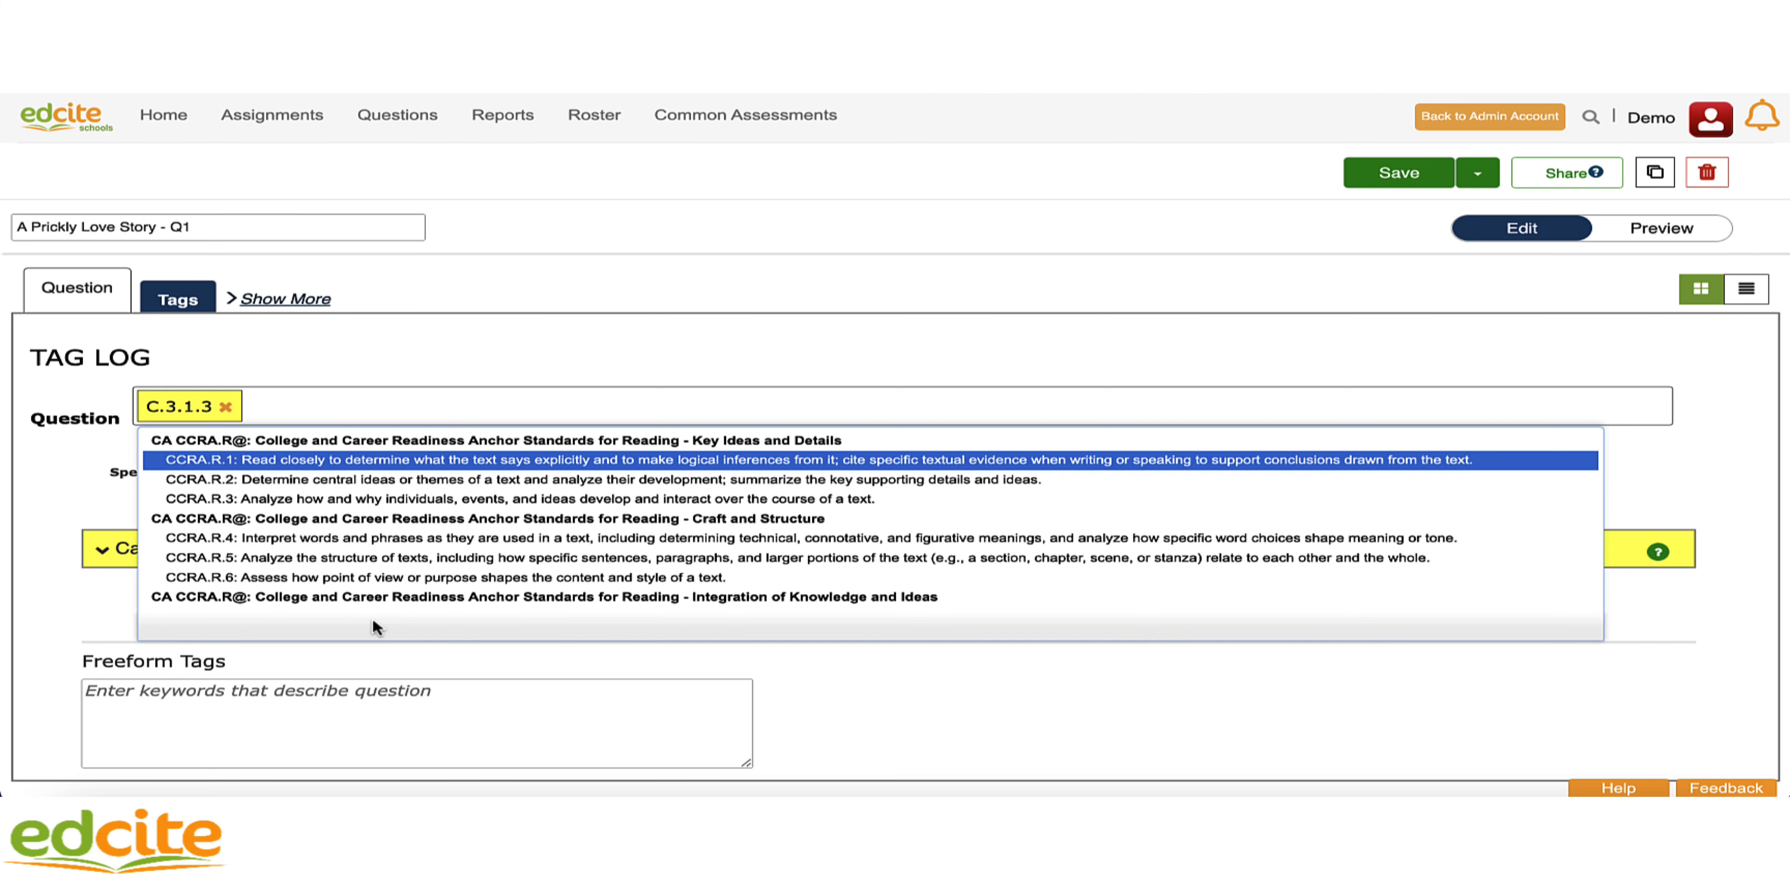
type("RL.")
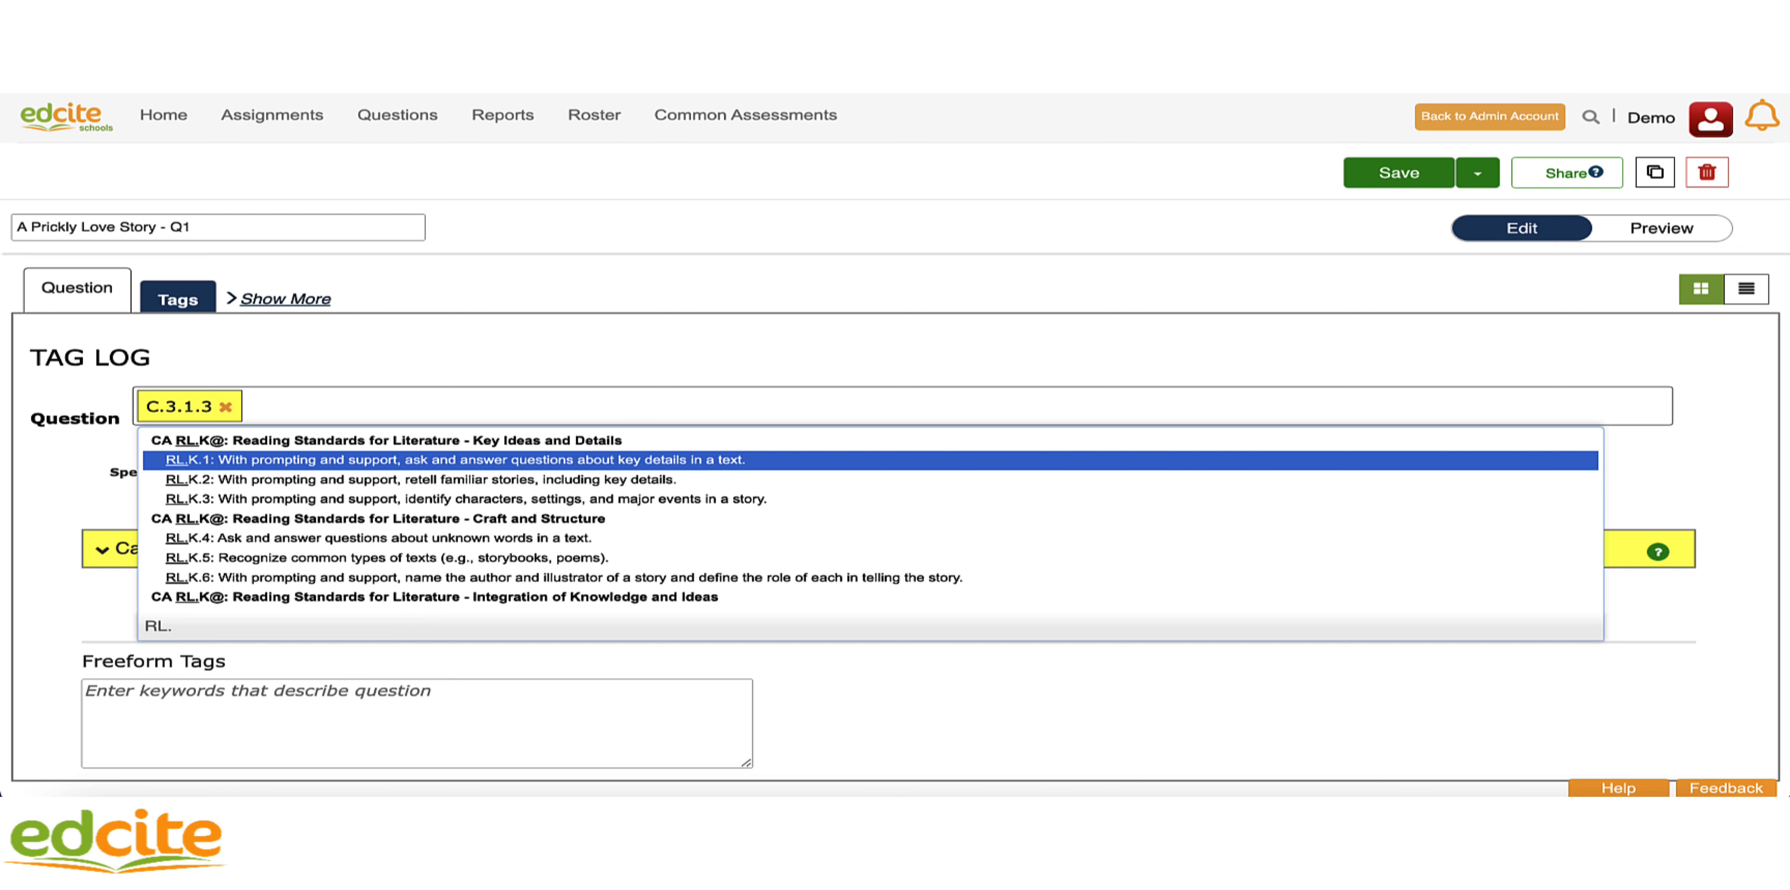
type("3")
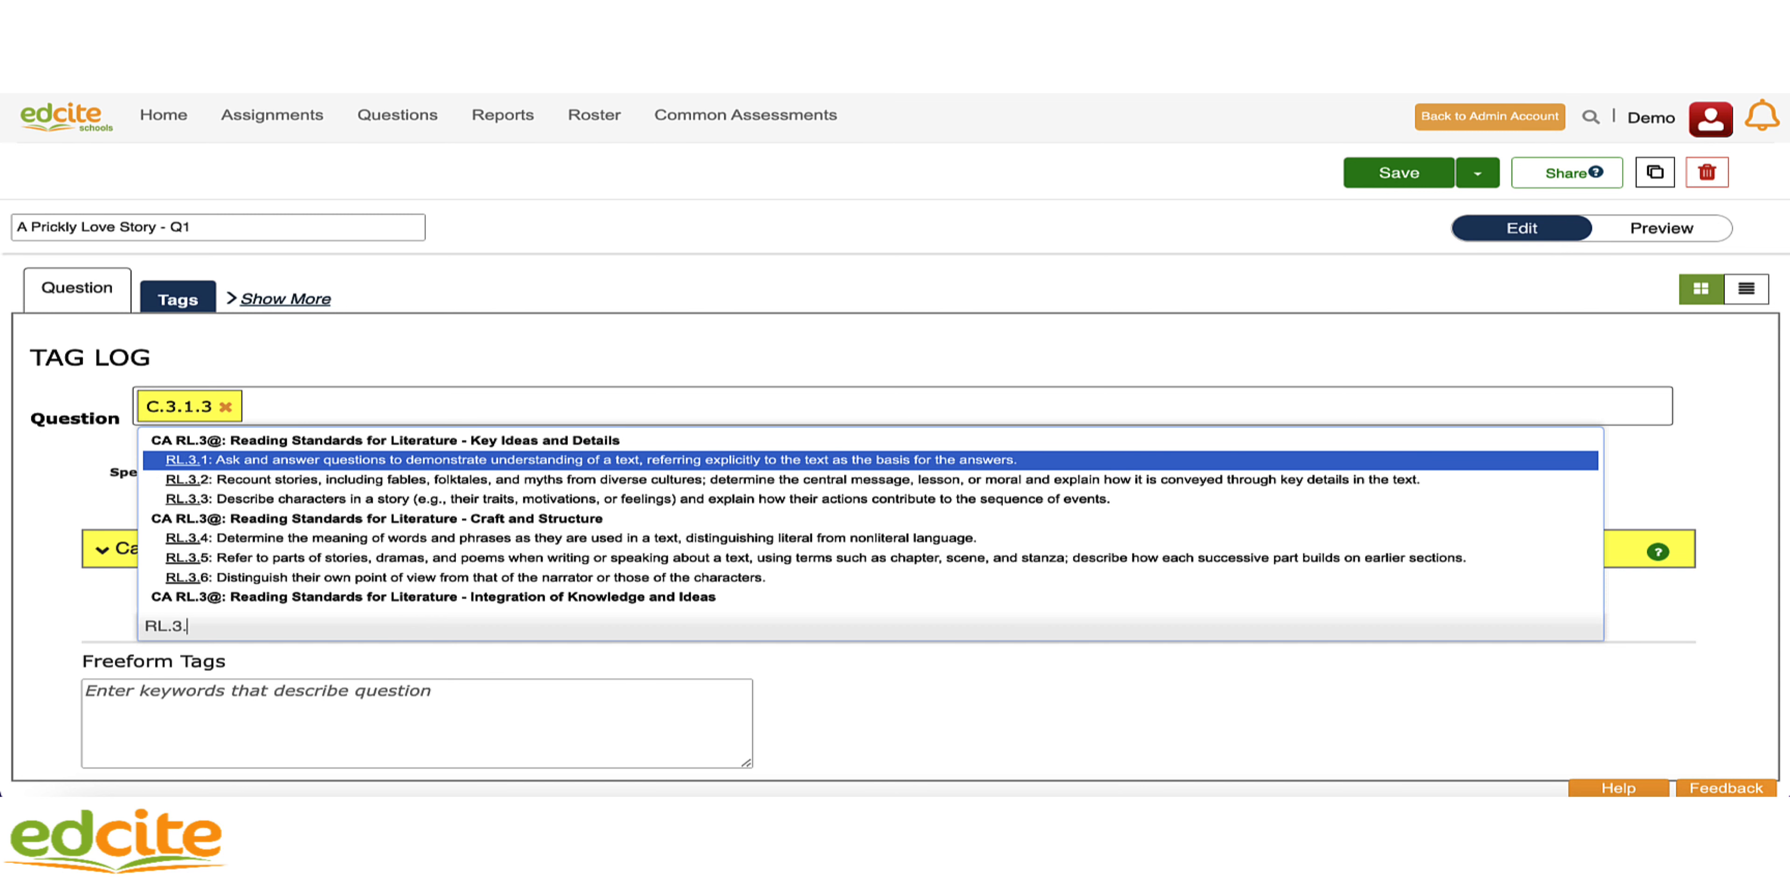
type(".4")
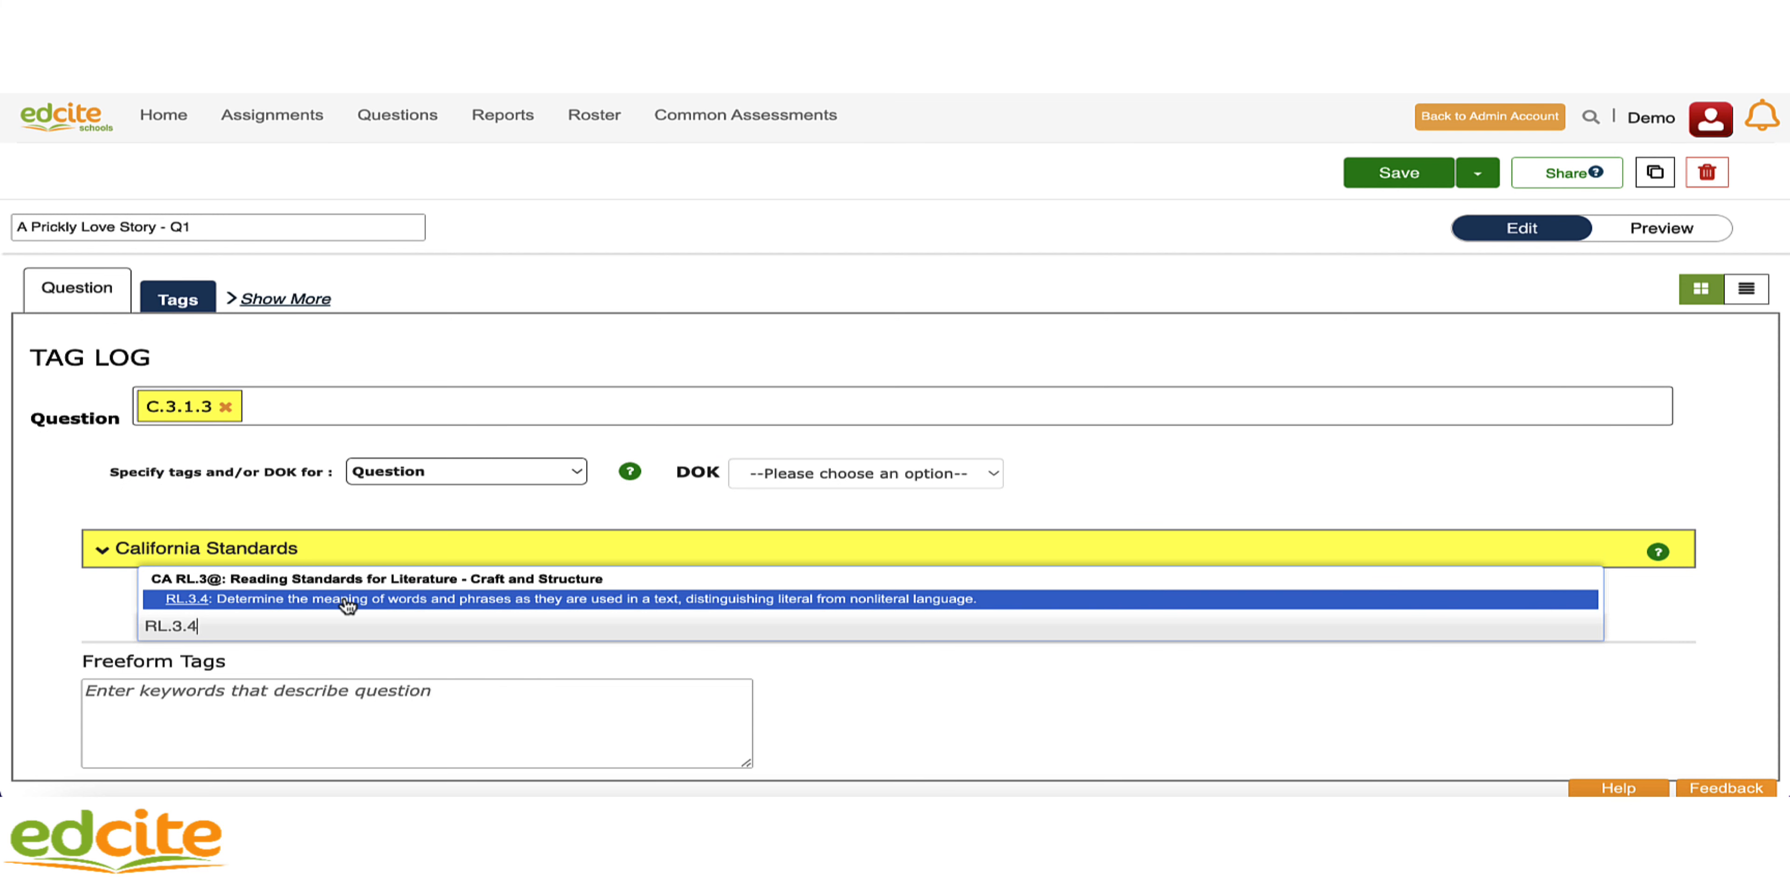
left_click(348, 606)
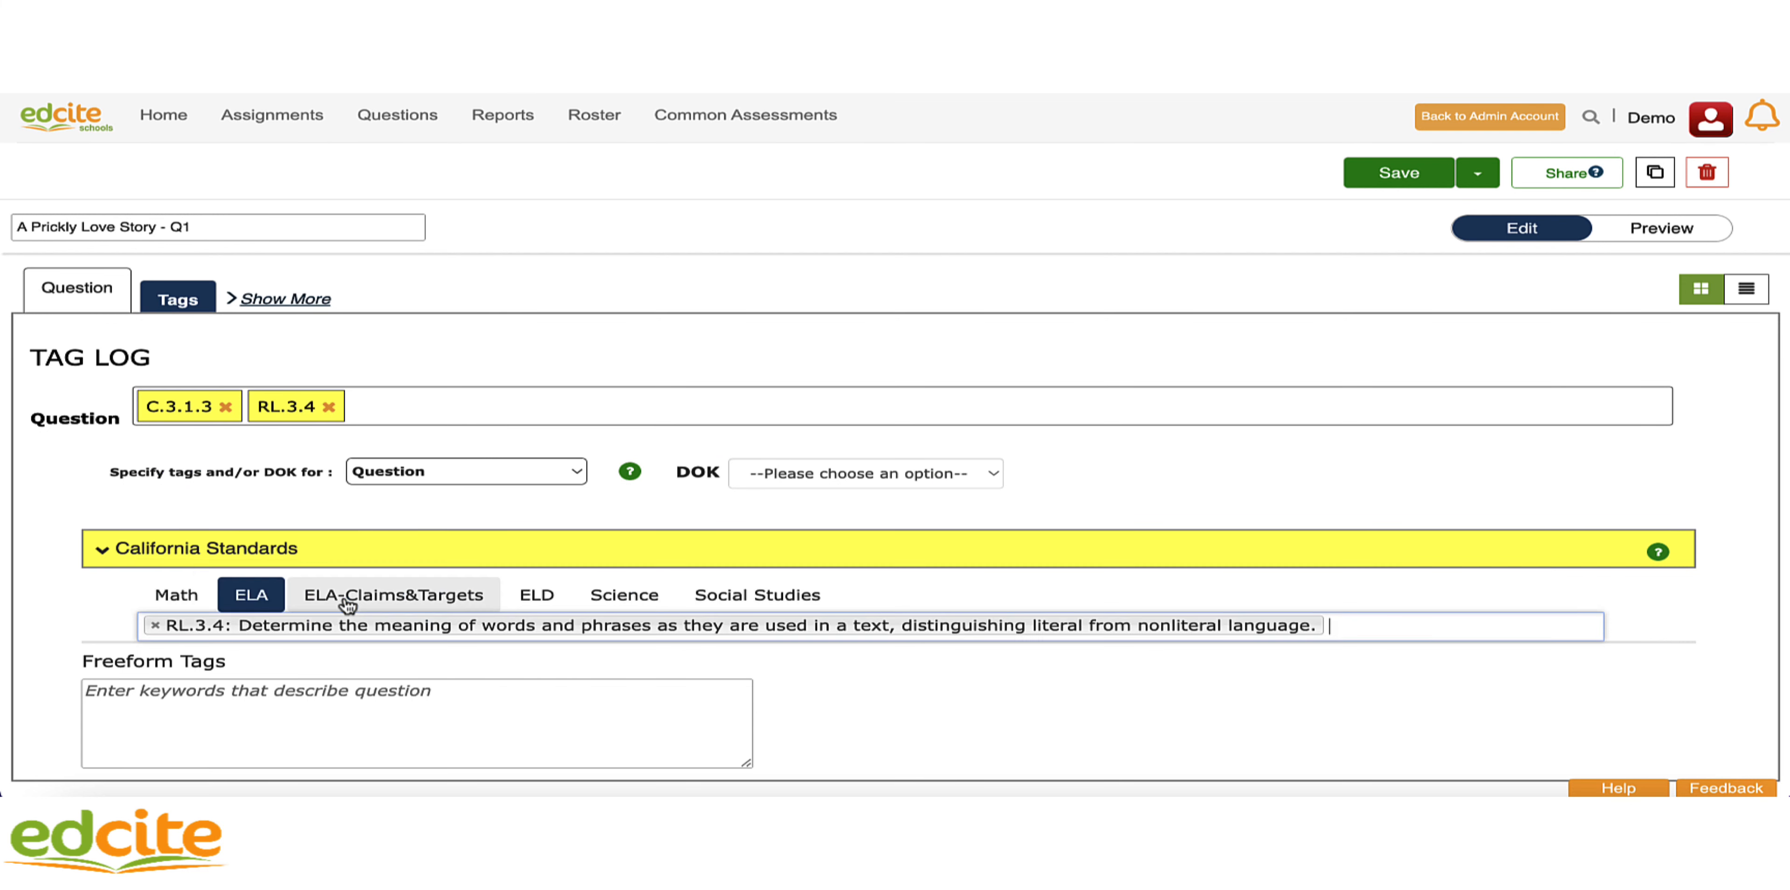
left_click(332, 513)
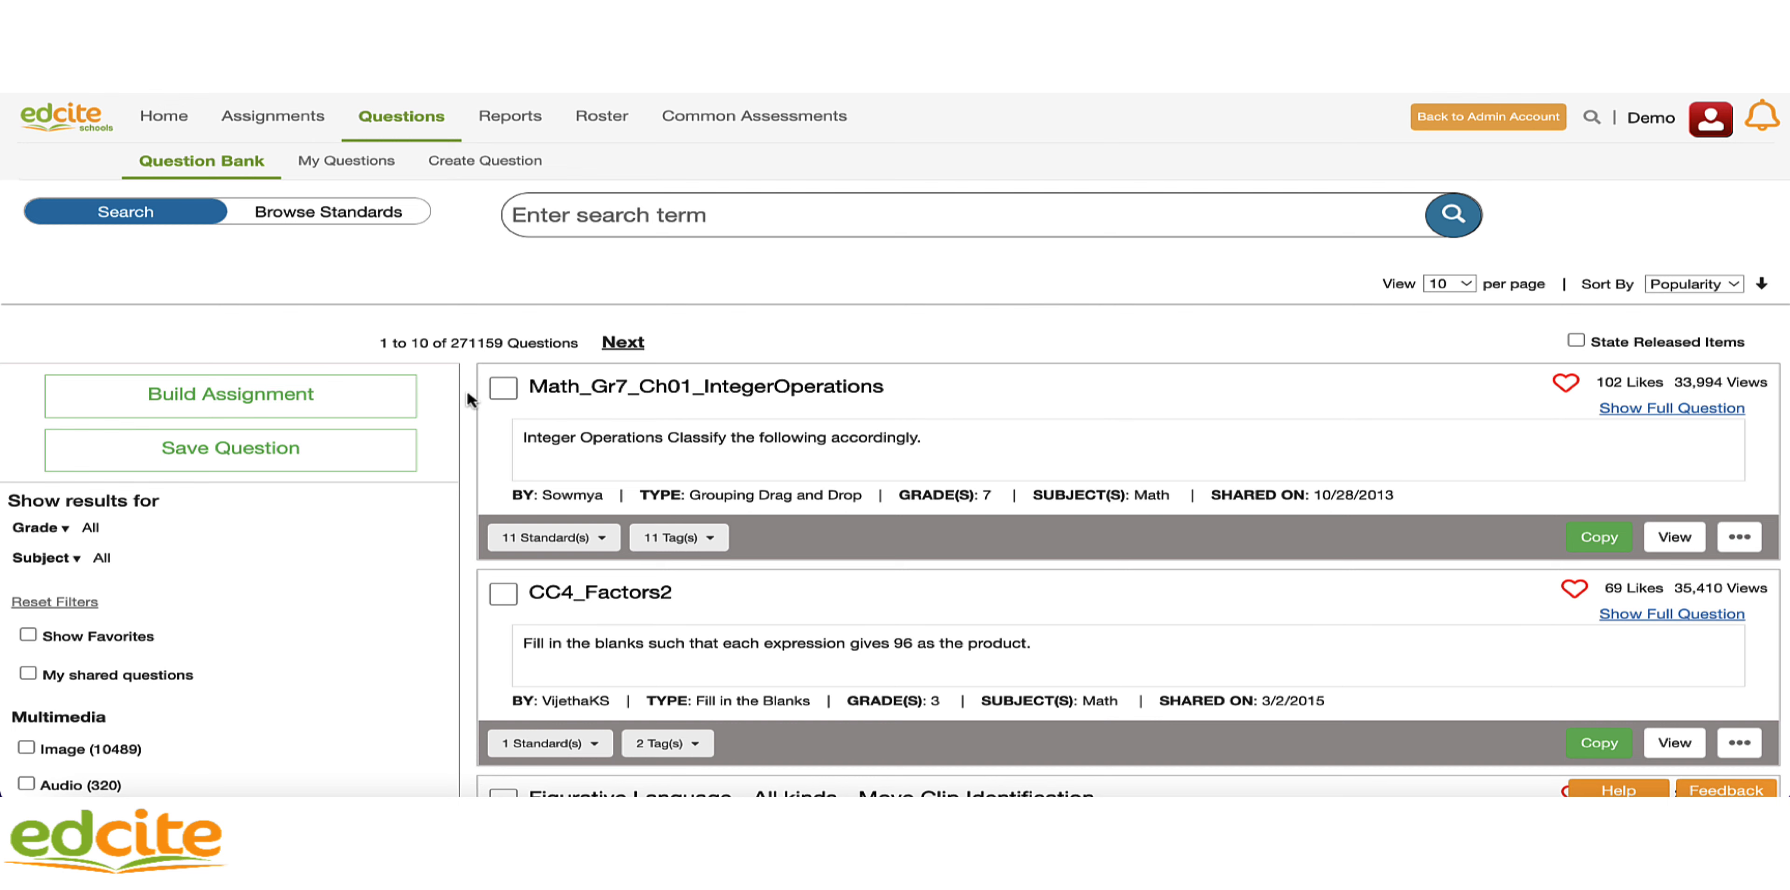
Open the standards filter of the Question Bank and expand the California Standards
scroll(468, 400, "down", 5)
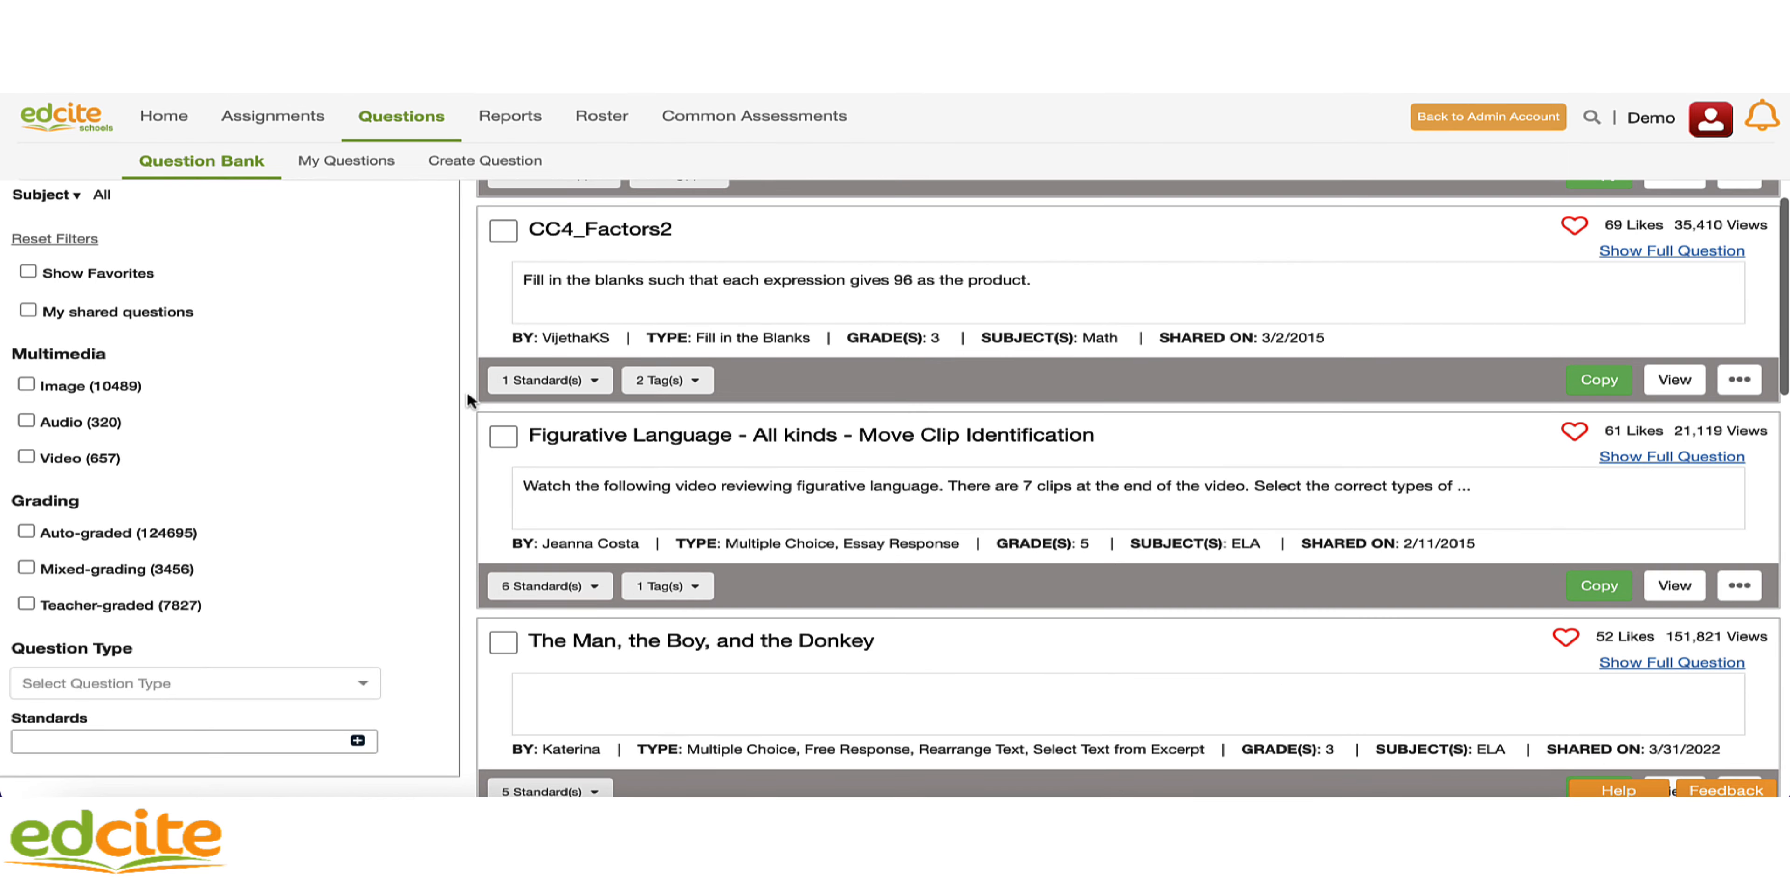
scroll(468, 392, "down", 2)
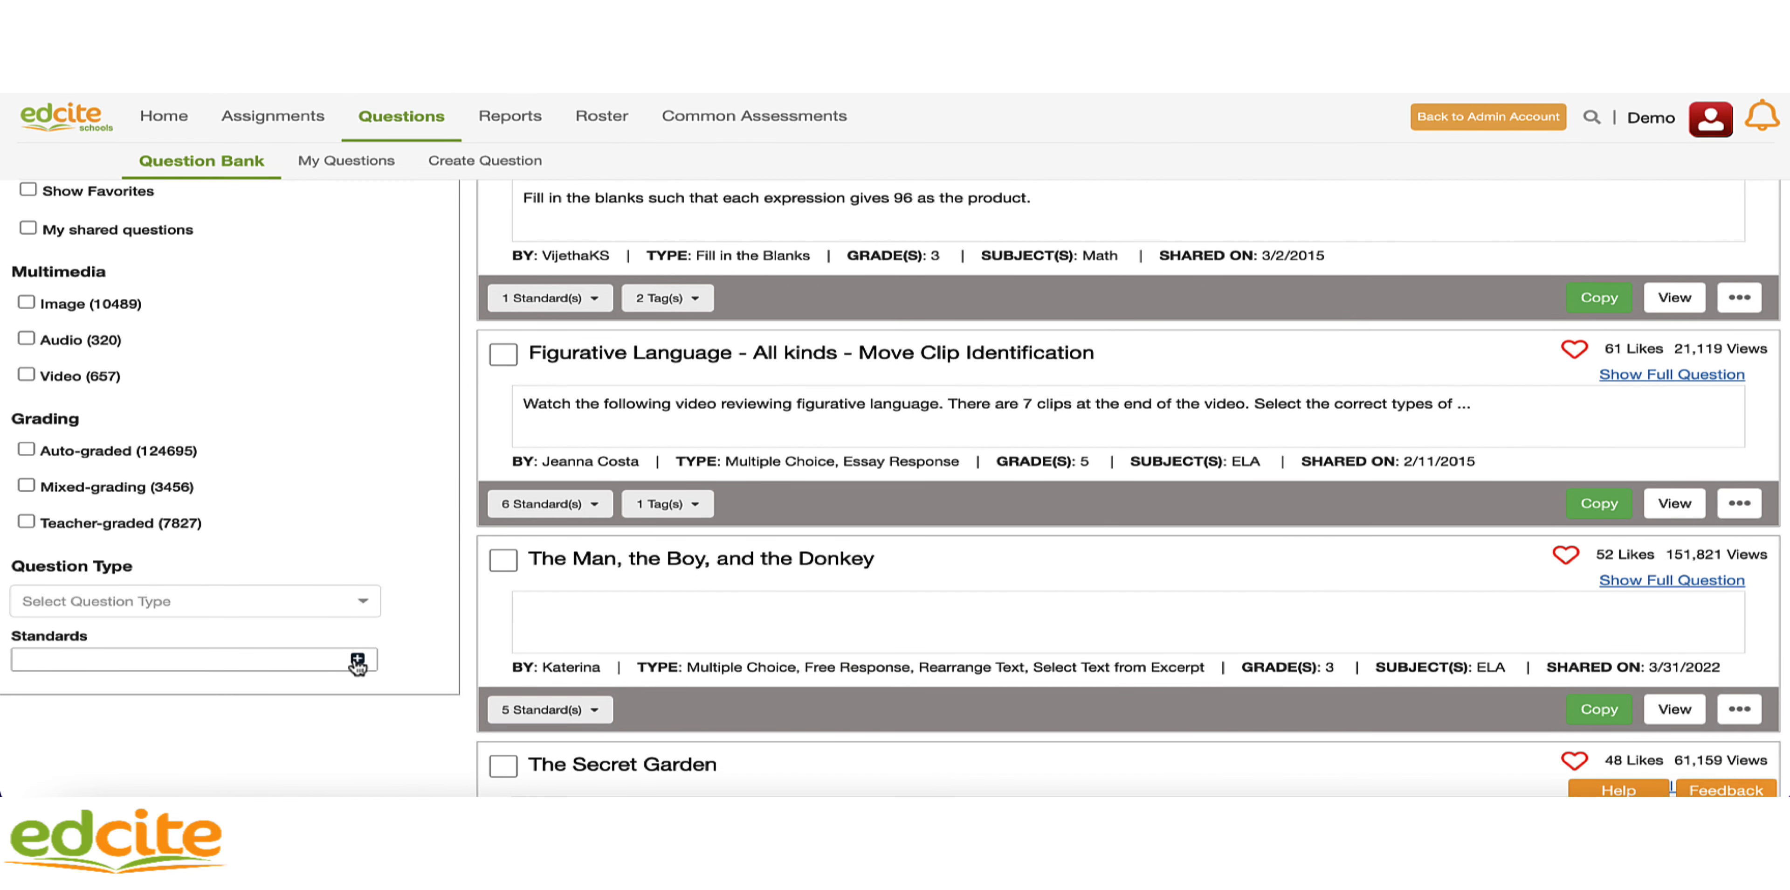
left_click(357, 661)
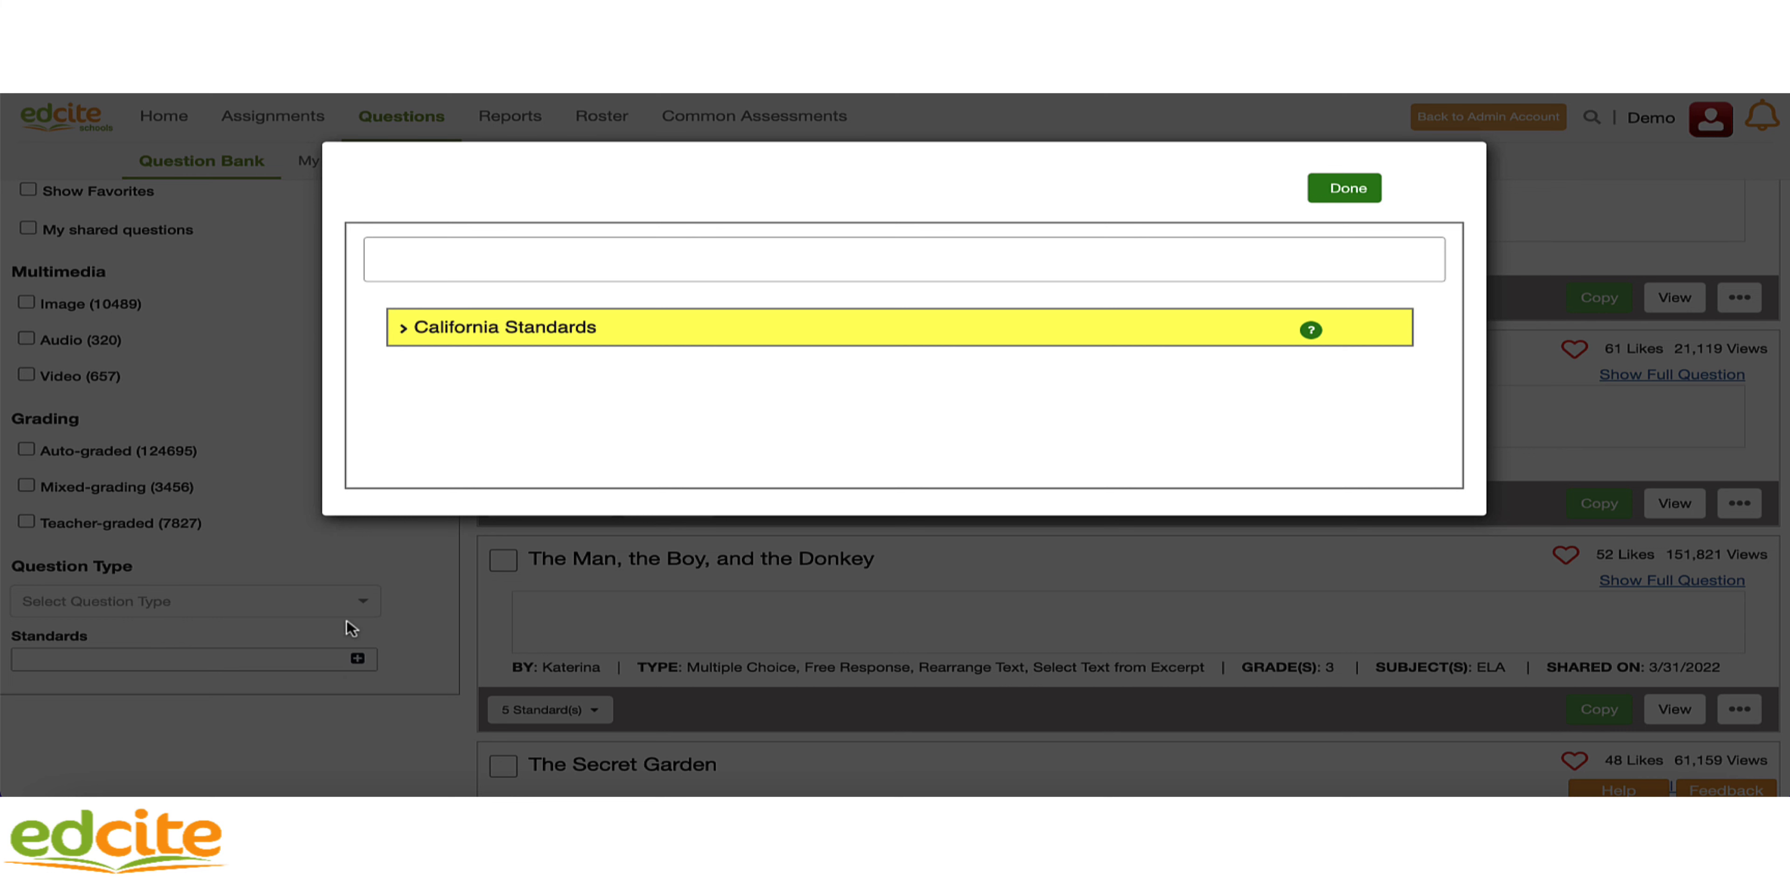
left_click(499, 332)
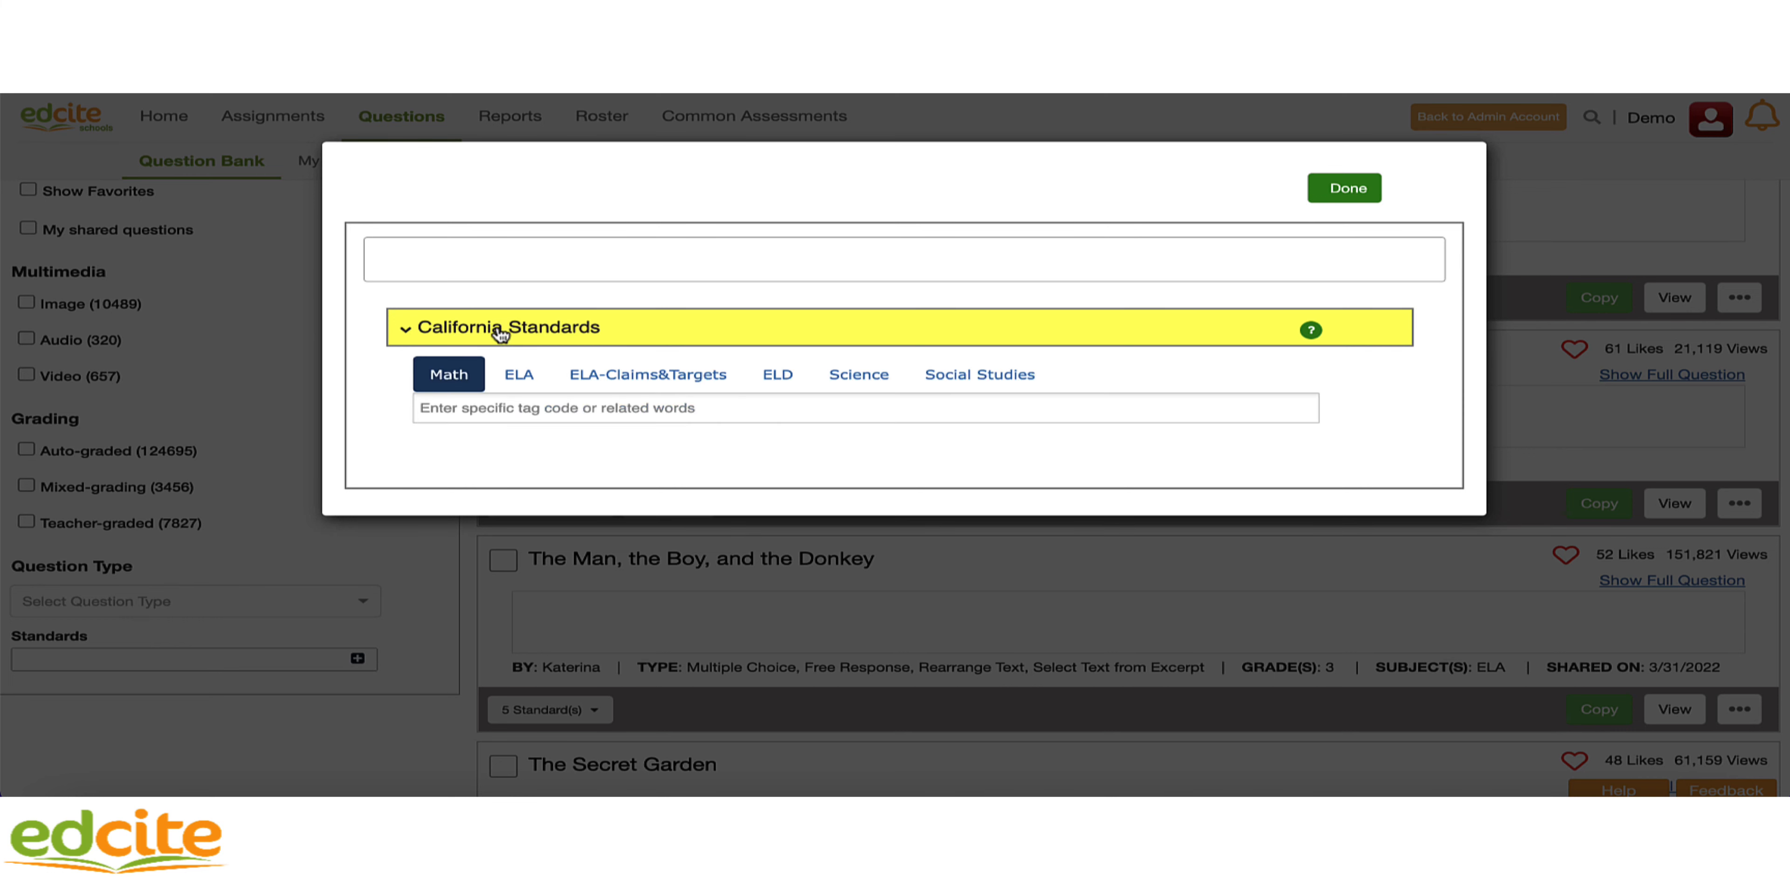
left_click(710, 386)
left_click(623, 408)
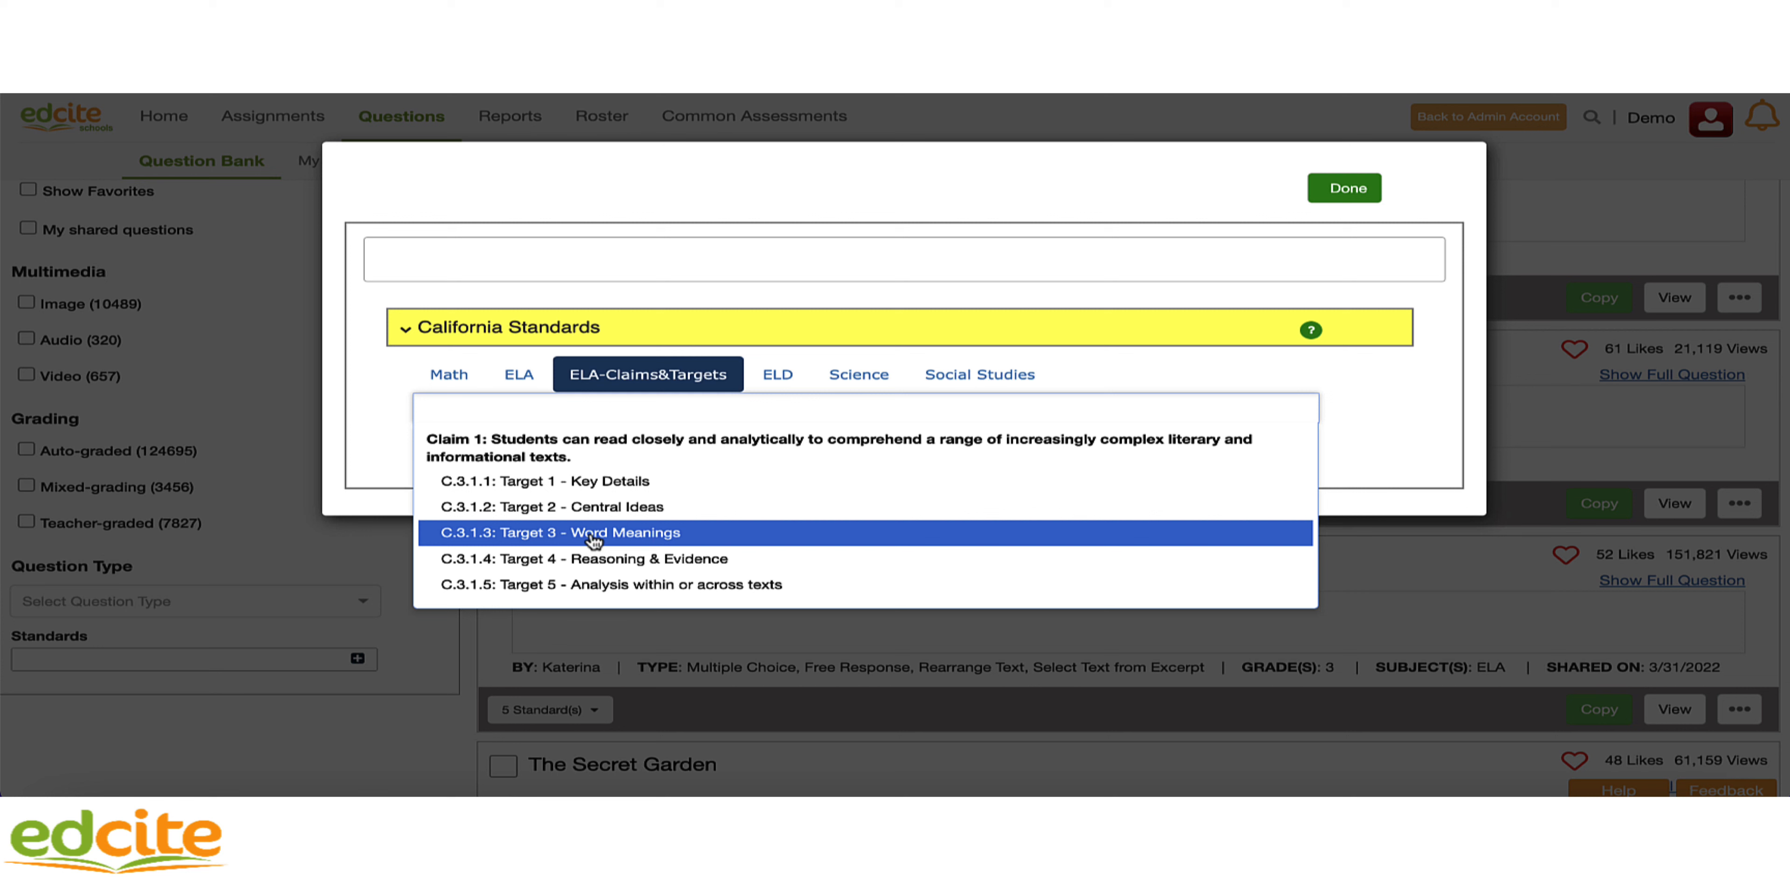
left_click(521, 376)
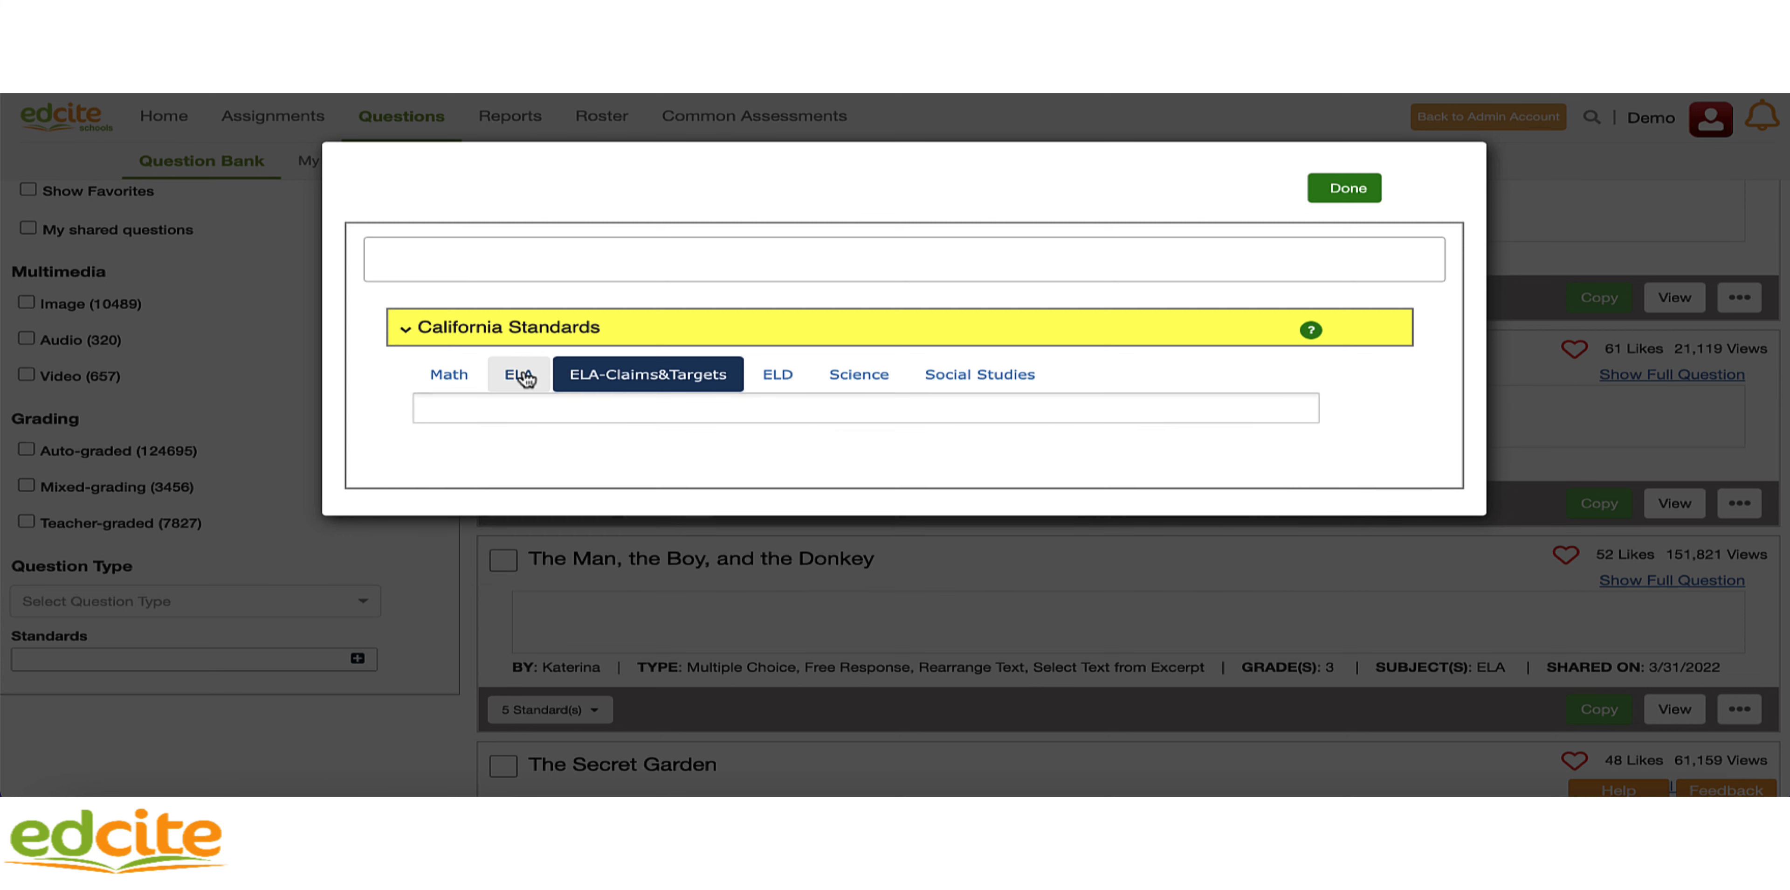
Add the California ELA standard RL.3.4 to the Question Bank filter
left_click(525, 377)
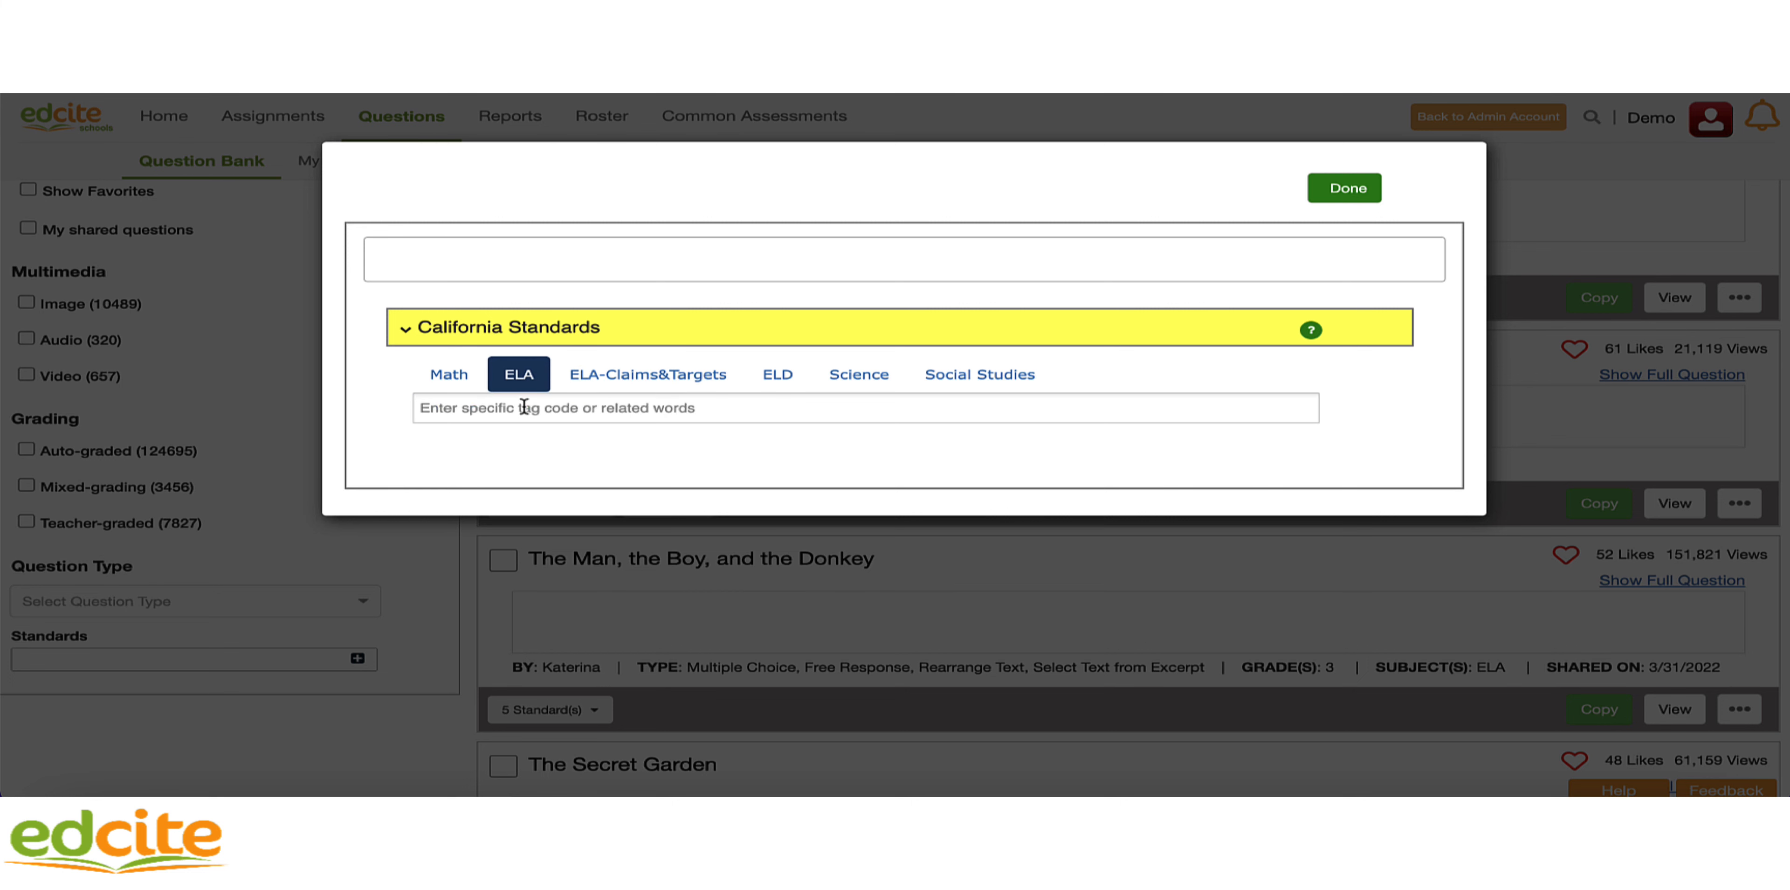
left_click(524, 408)
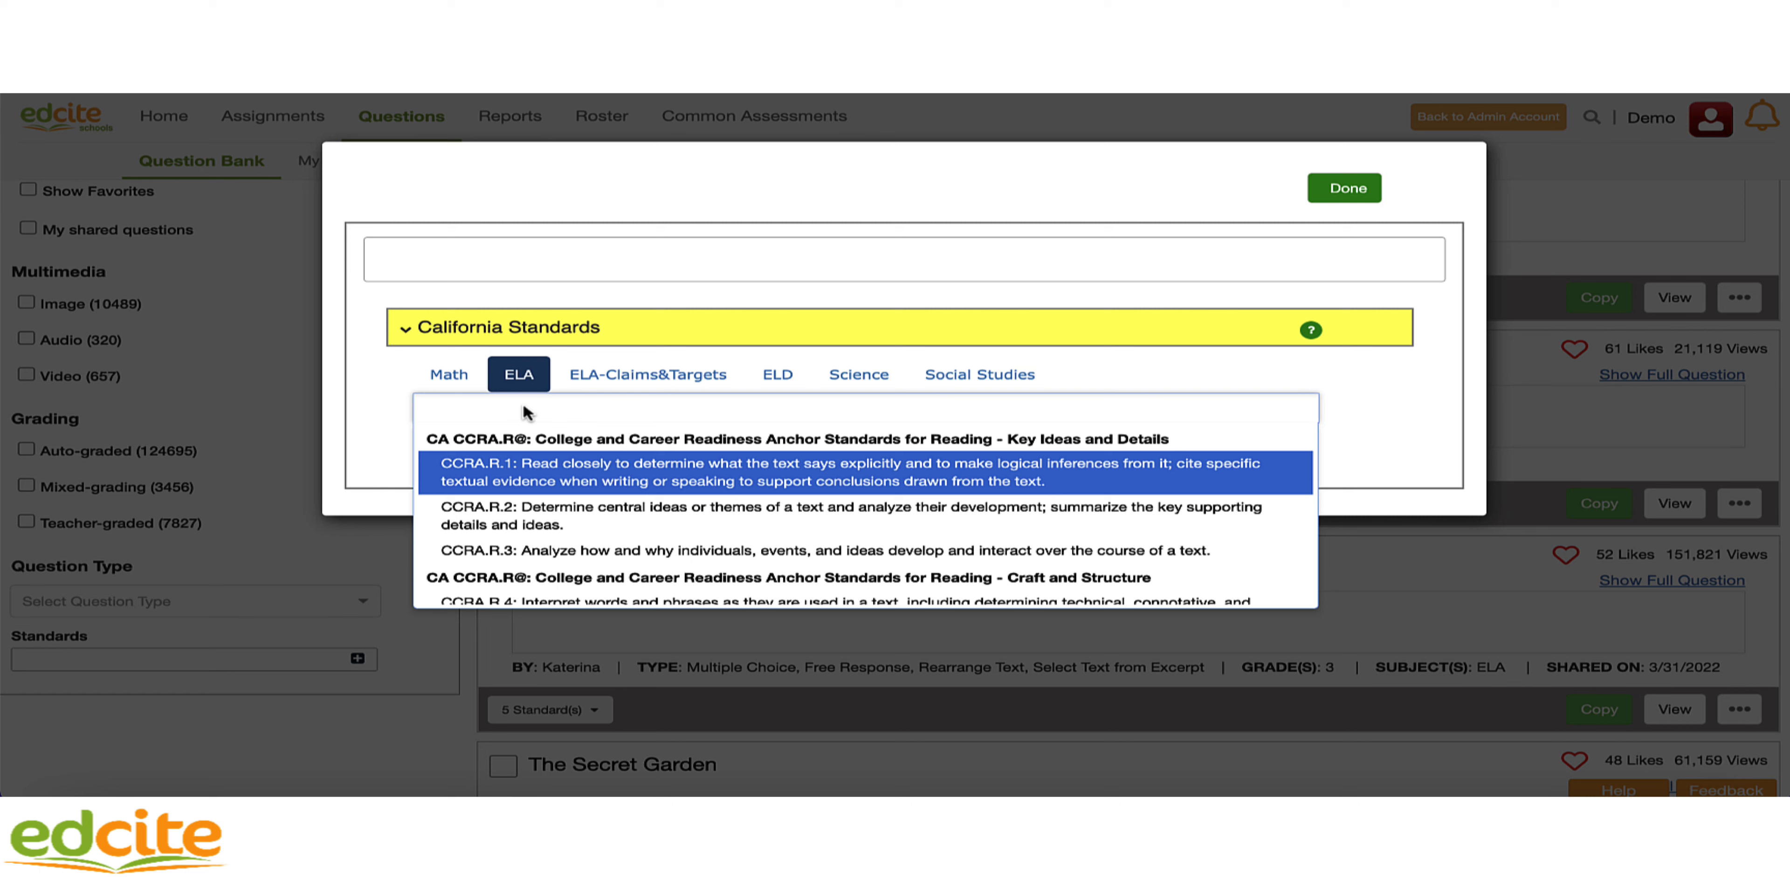
type("RL.")
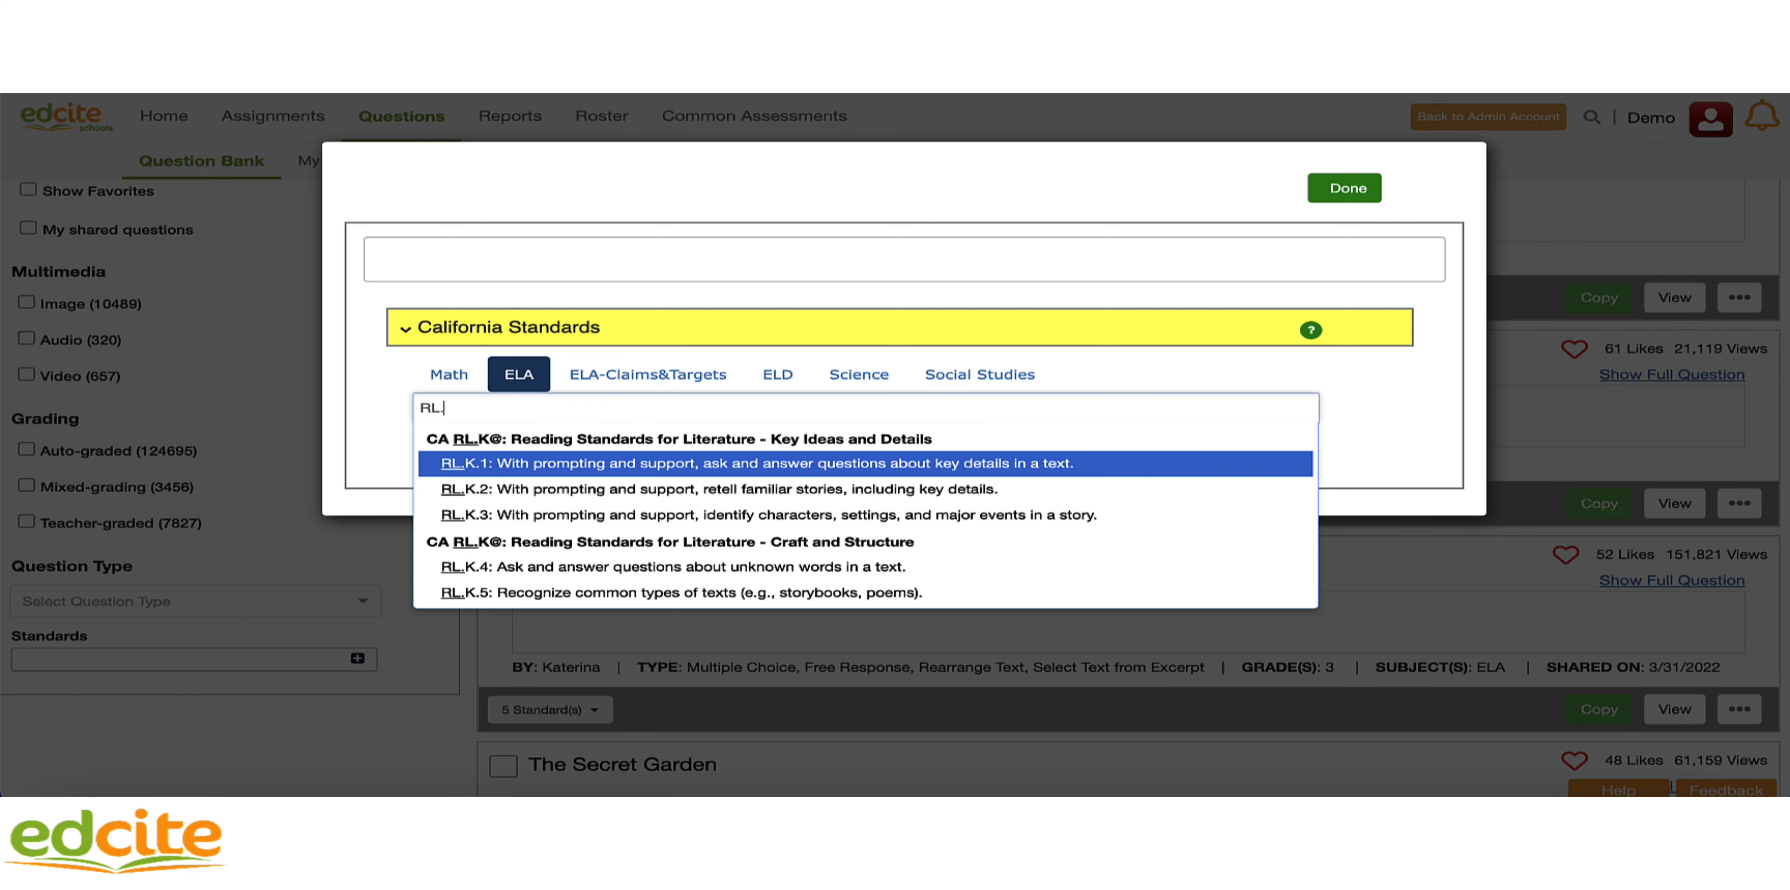
type("3.4")
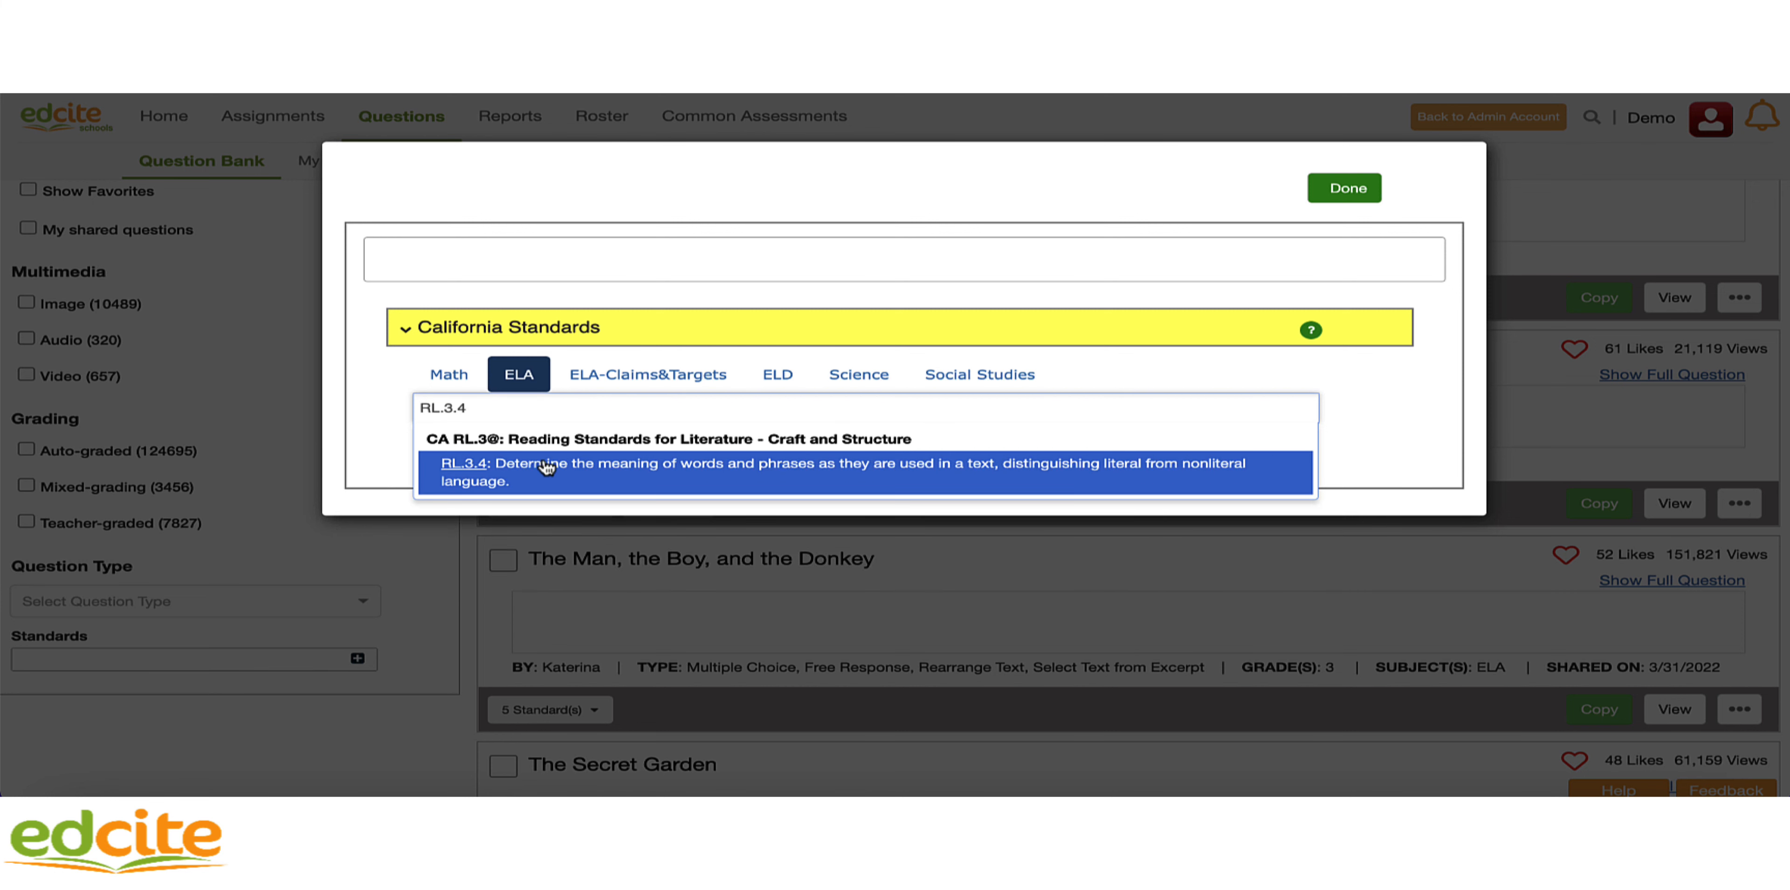
left_click(551, 478)
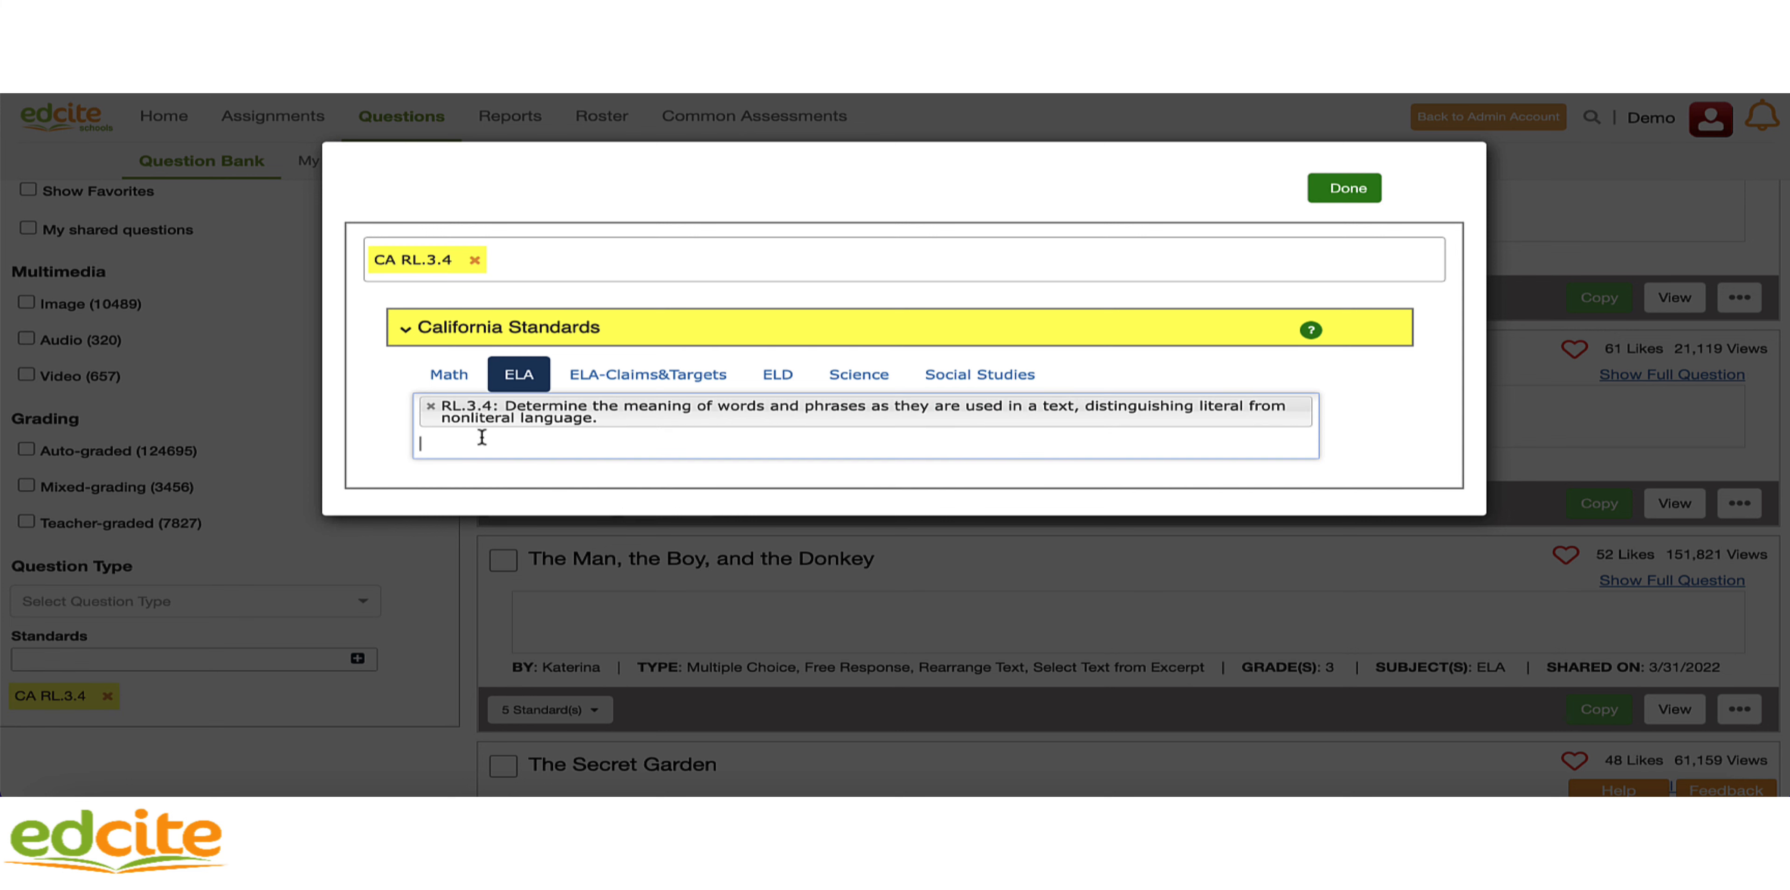
Add the ELA-Claims&Targets standard C.3.1.3: Target 3 - Word Meanings to the filter and finish the standards selection
left_click(626, 383)
left_click(598, 410)
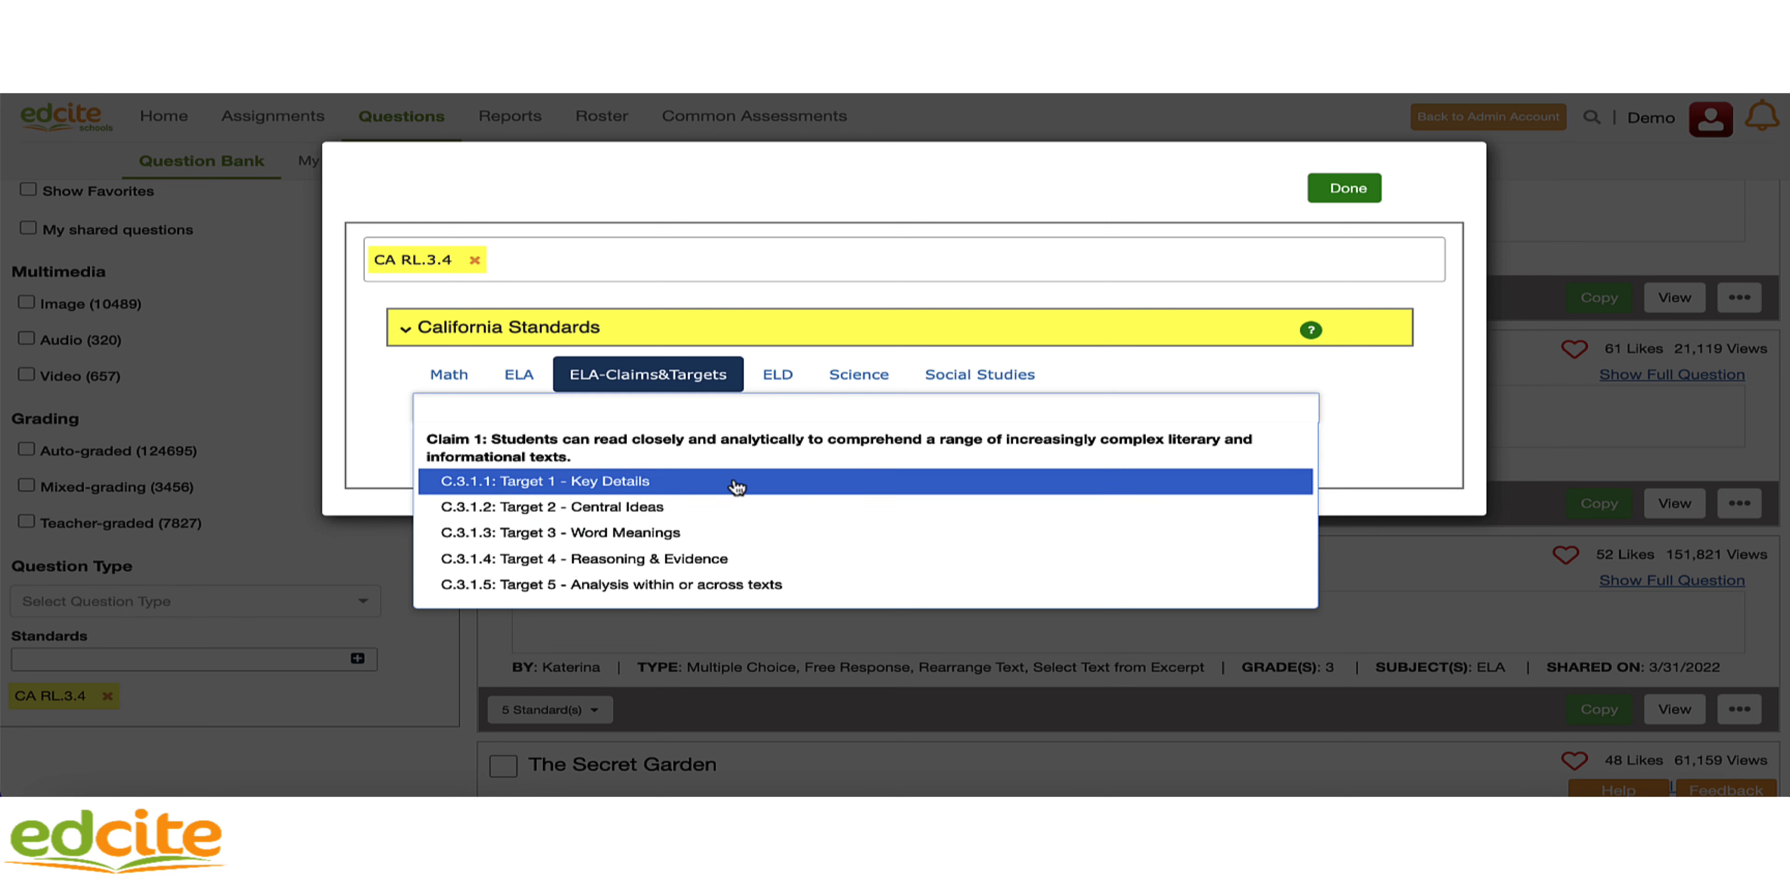
left_click(649, 534)
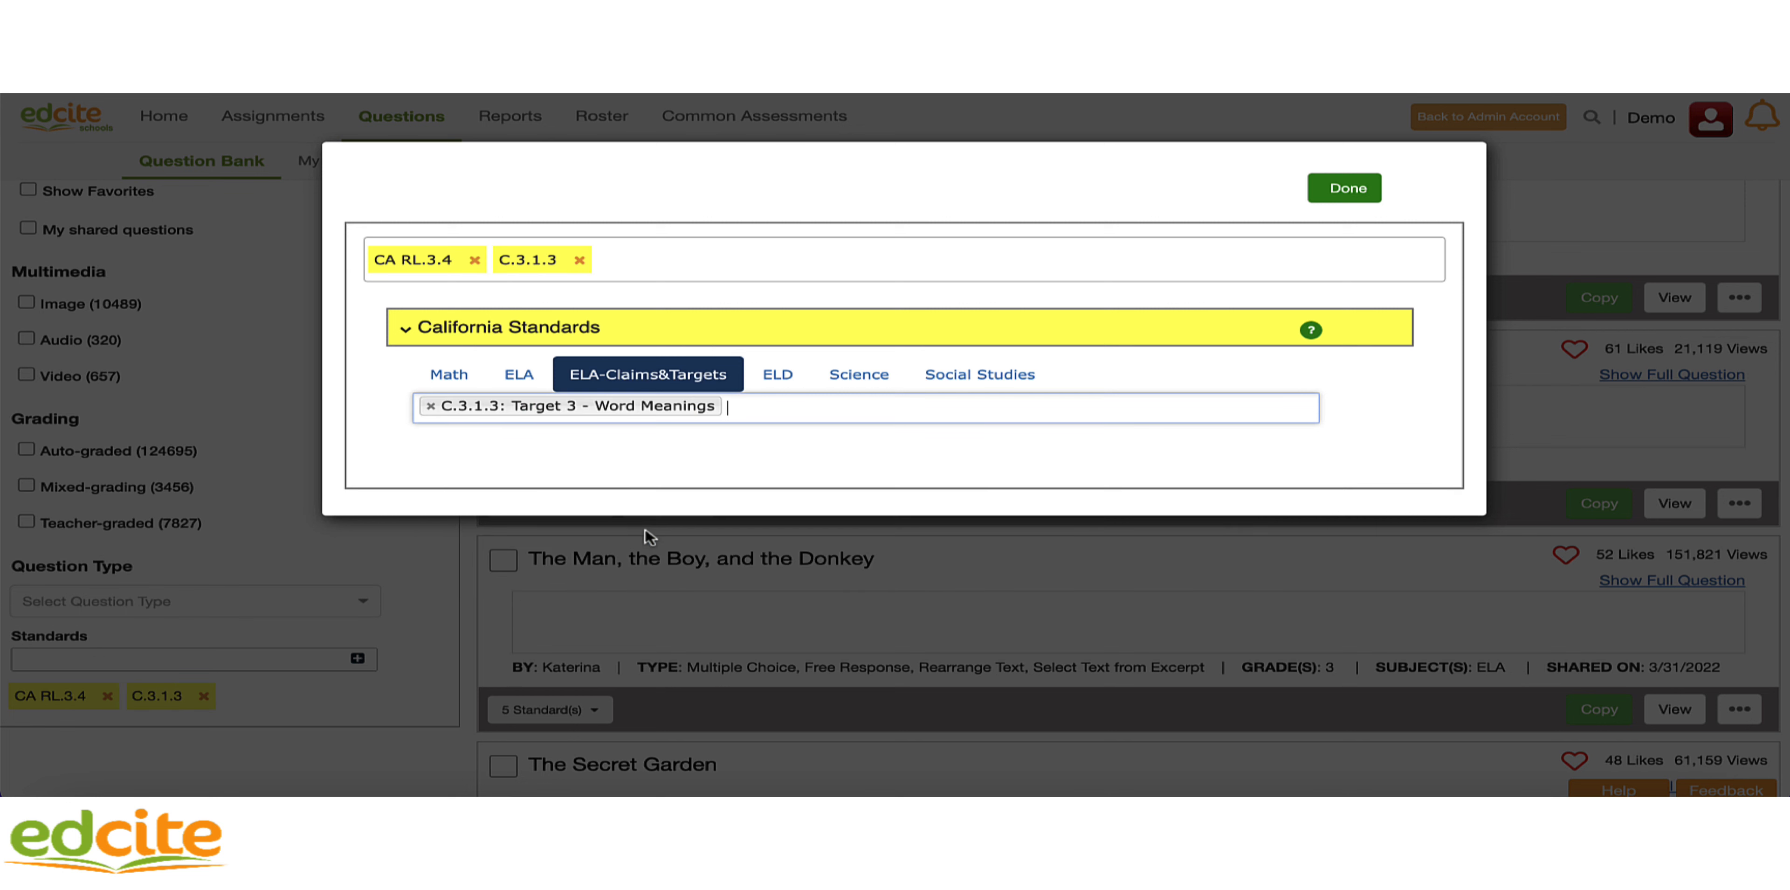
left_click(1348, 187)
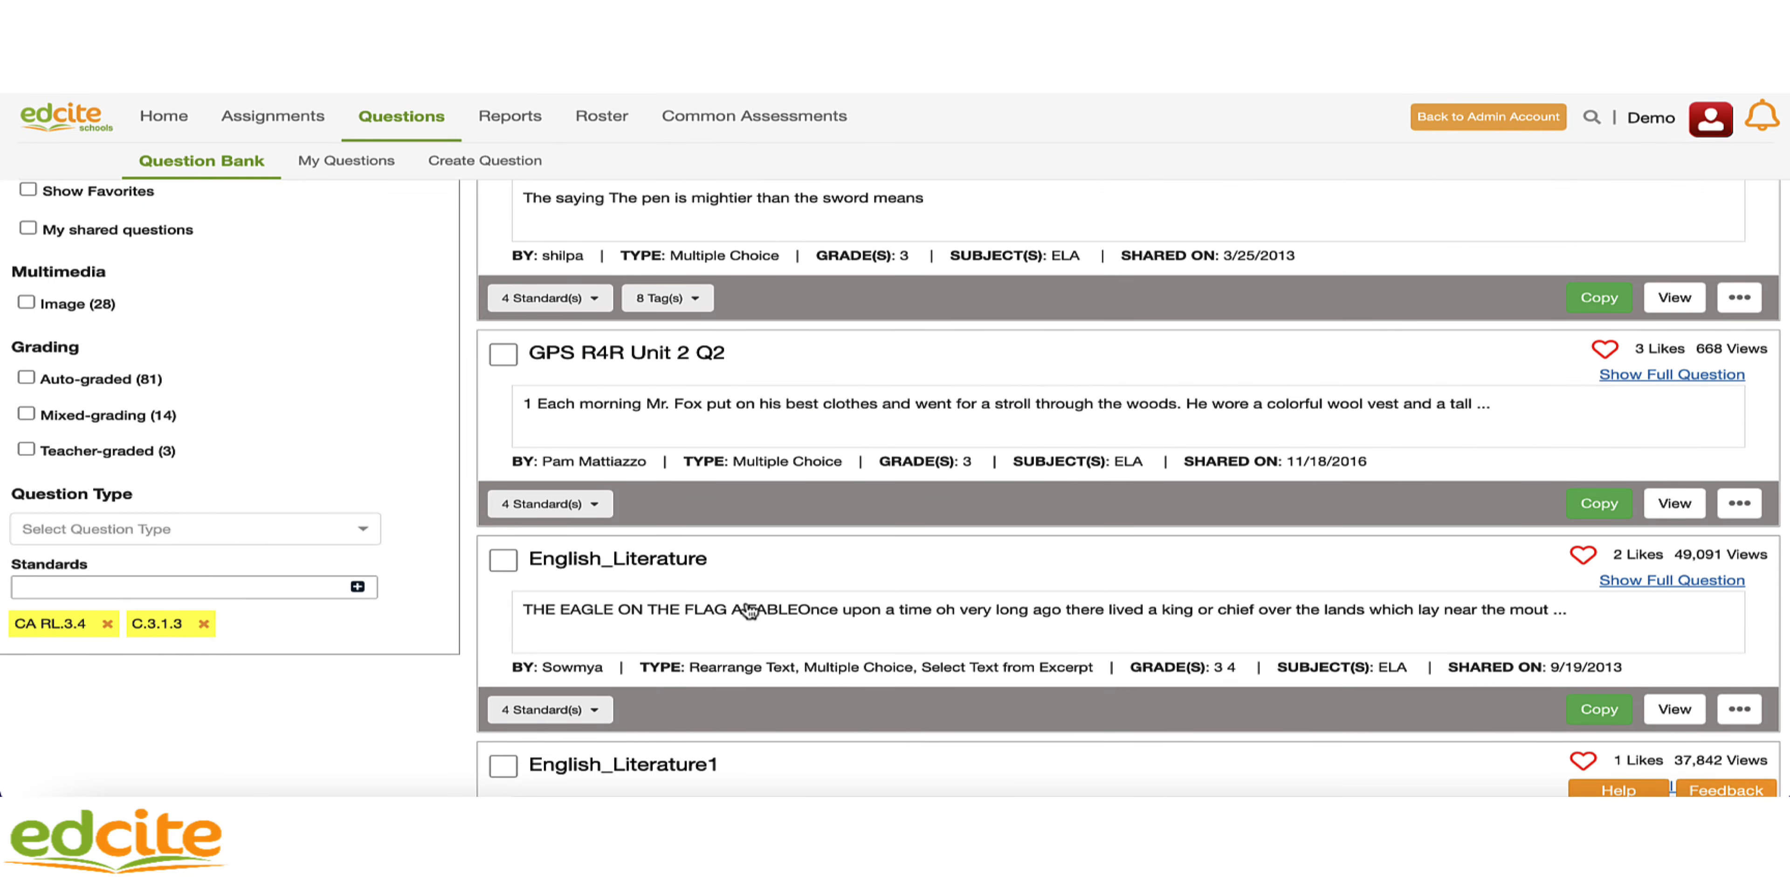
Check which standards the question "Analyzing the inner meaning of phrases" is tagged with
scroll(750, 612, "up", 5)
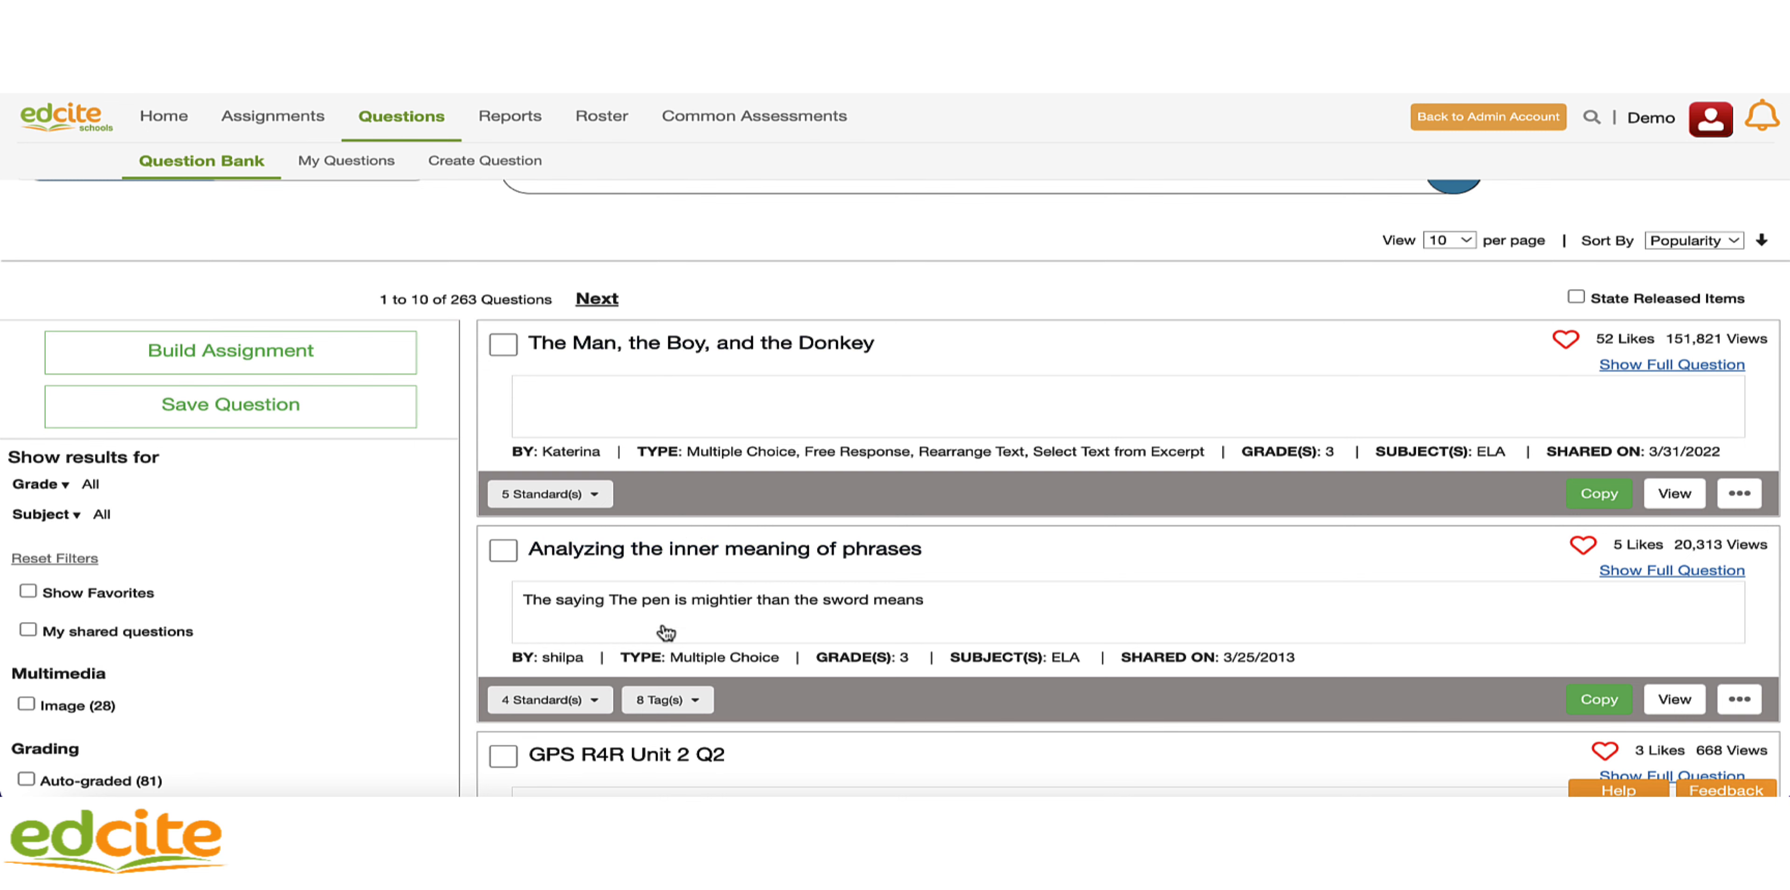
left_click(592, 699)
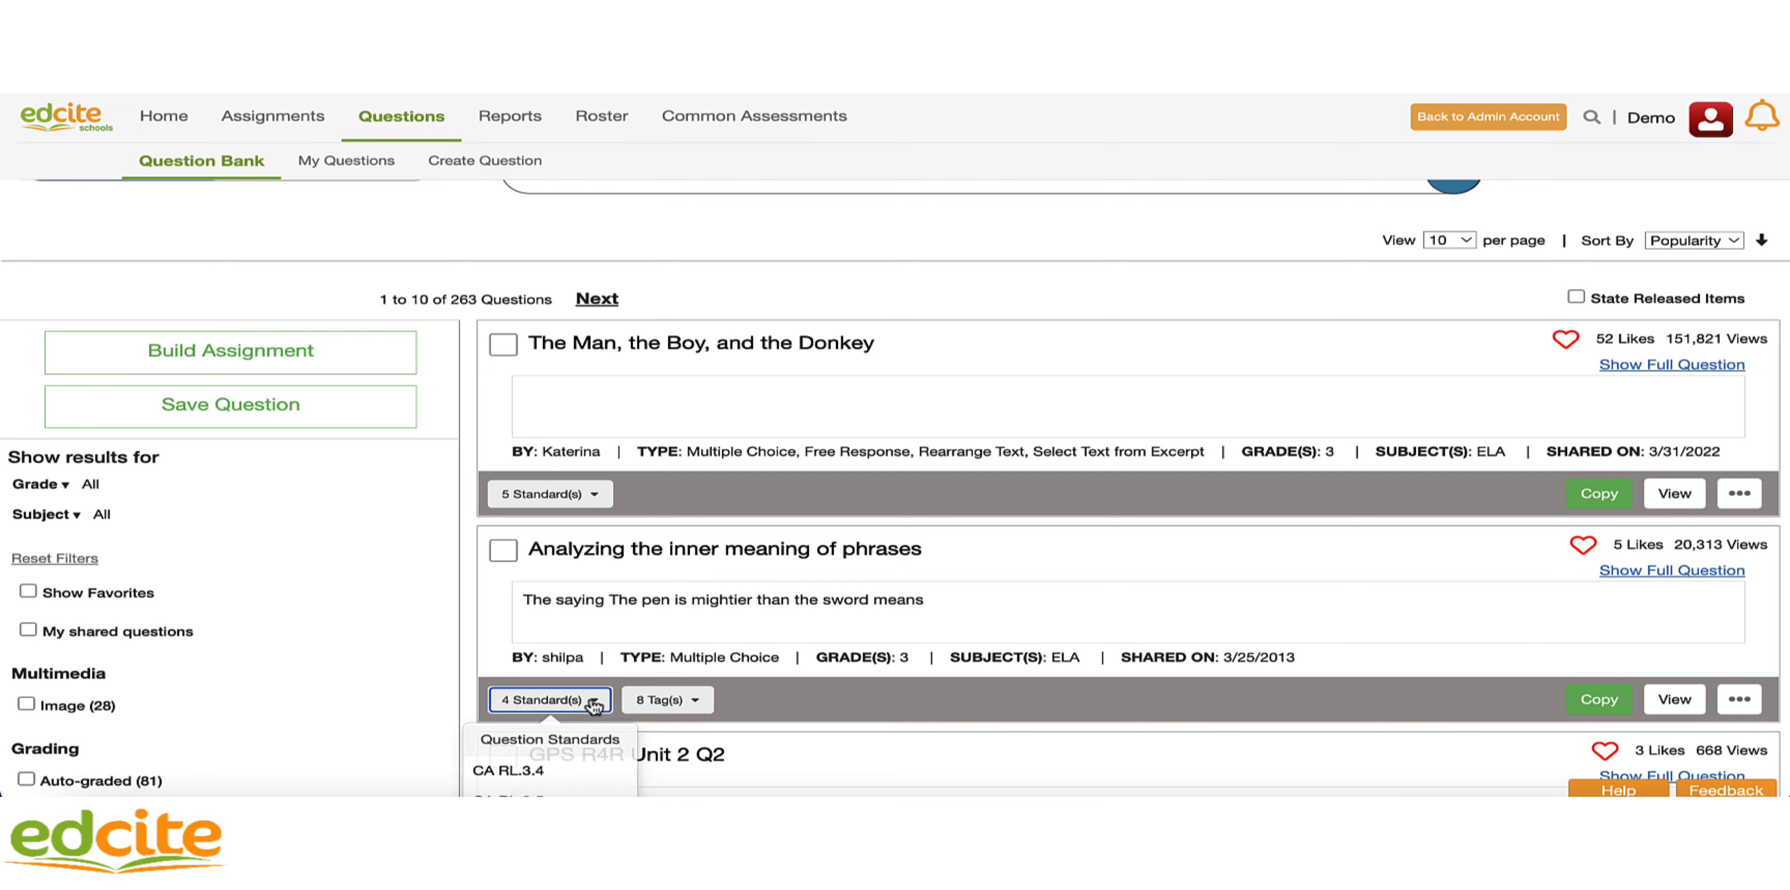
scroll(594, 707, "down", 2)
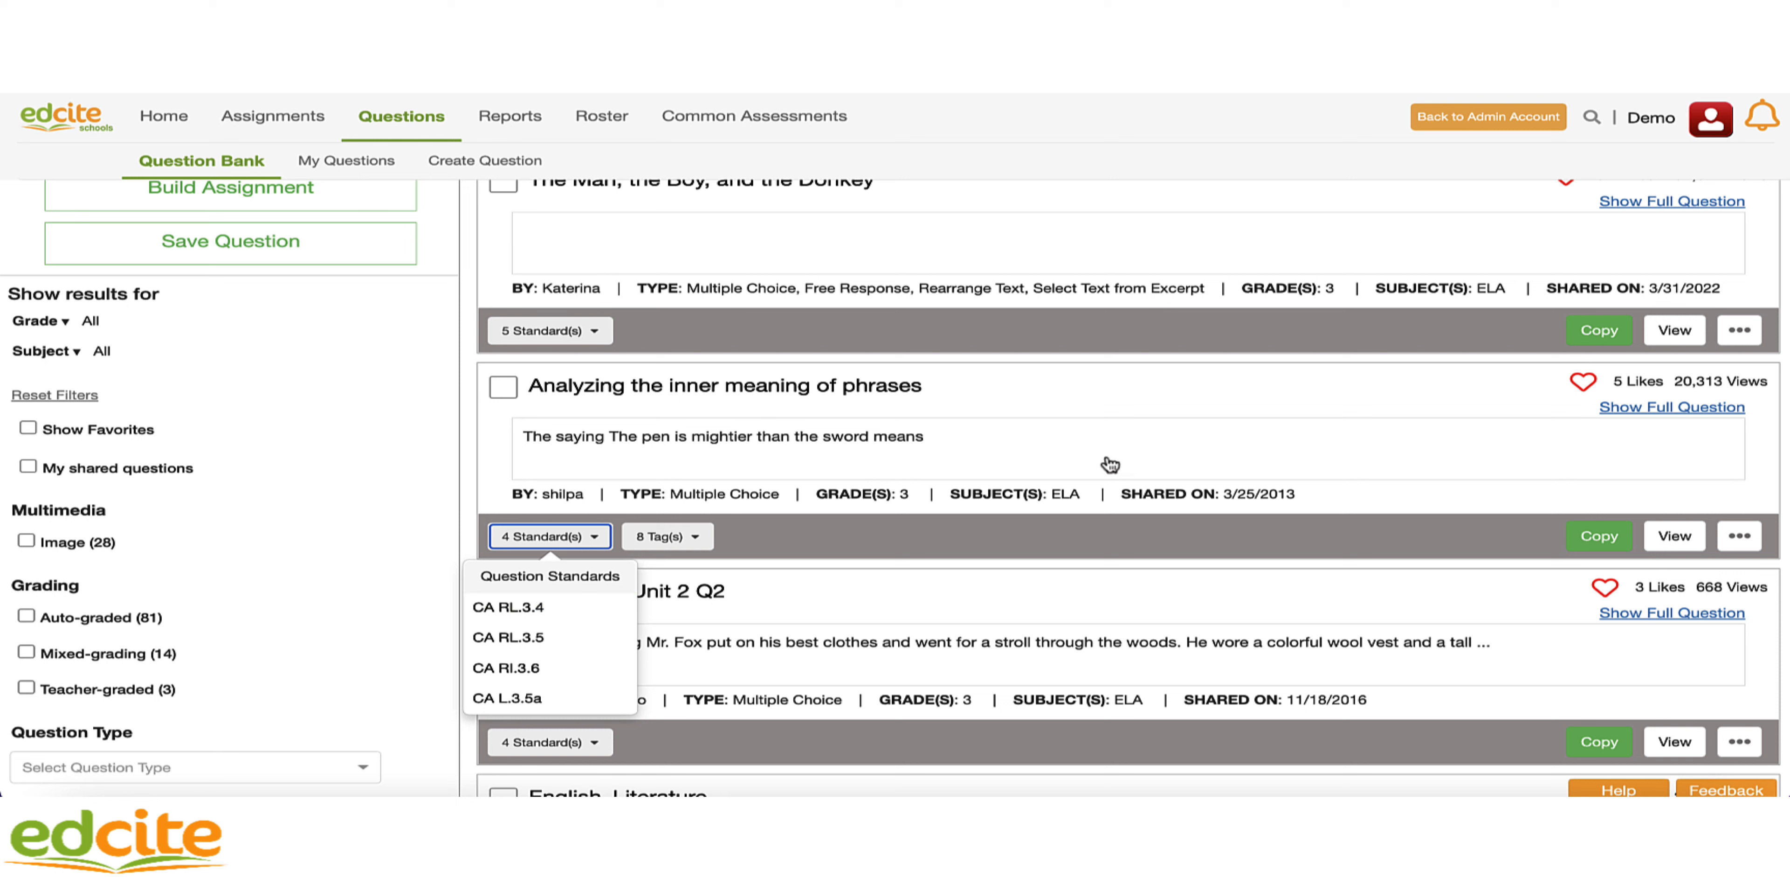
left_click(1069, 387)
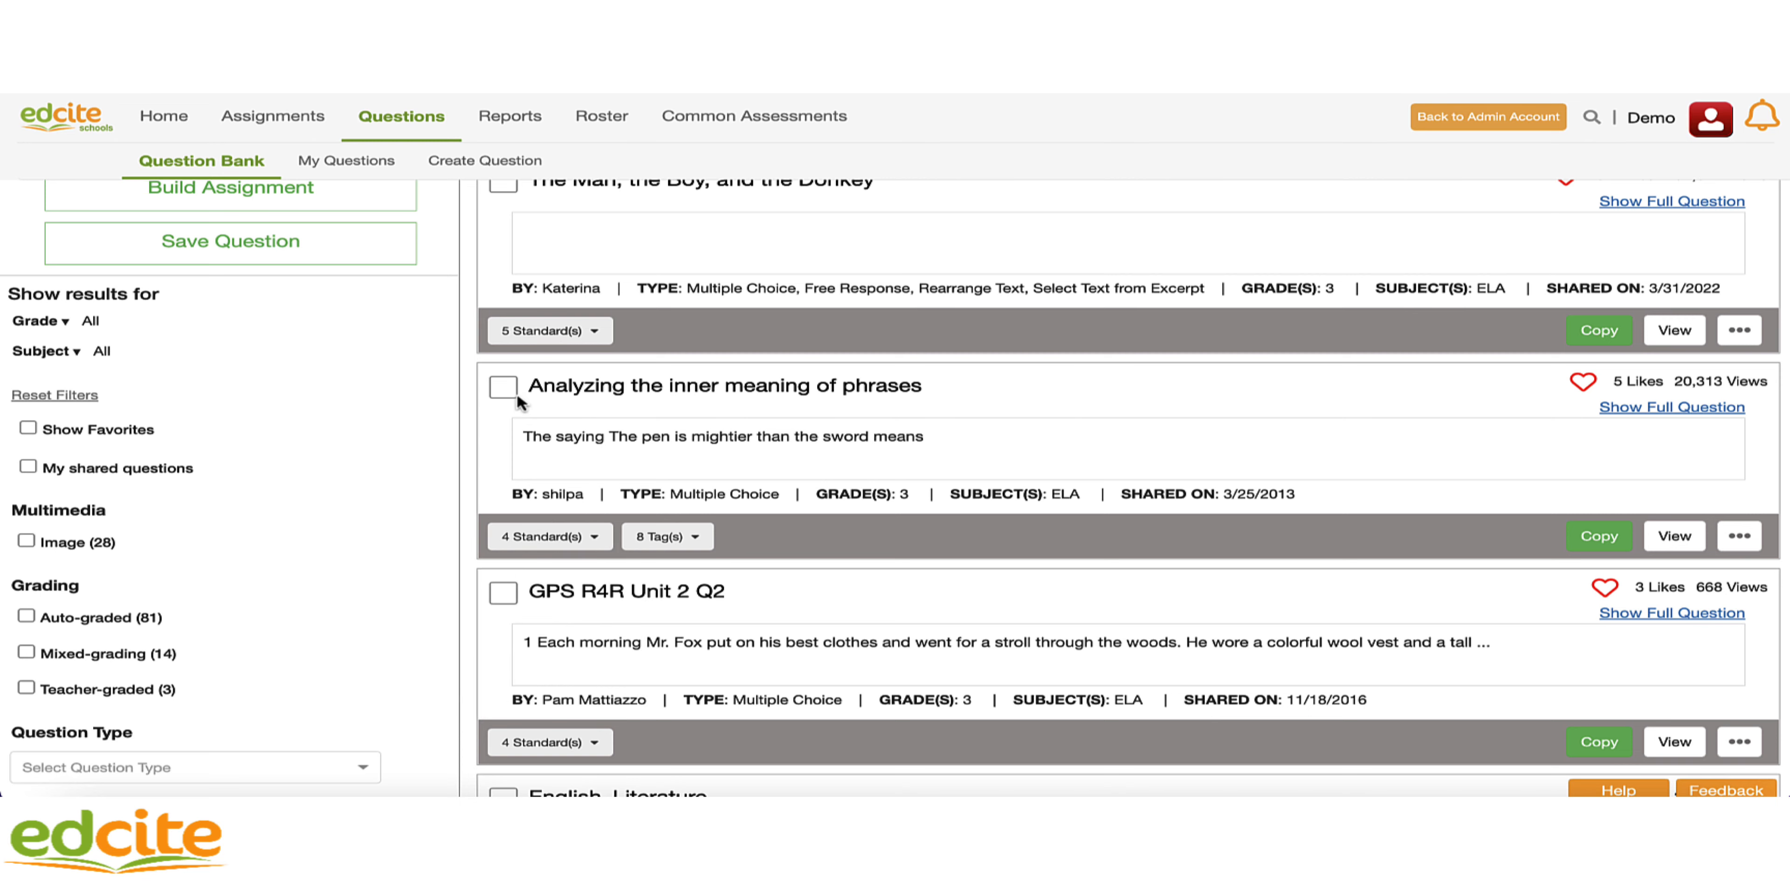
Select the questions "Analyzing the inner meaning of phrases", "The Man, the Boy, and the Donkey", "GPS R4R Unit 2 Q2" and "English_Literature"
left_click(503, 387)
scroll(780, 470, "up", 3)
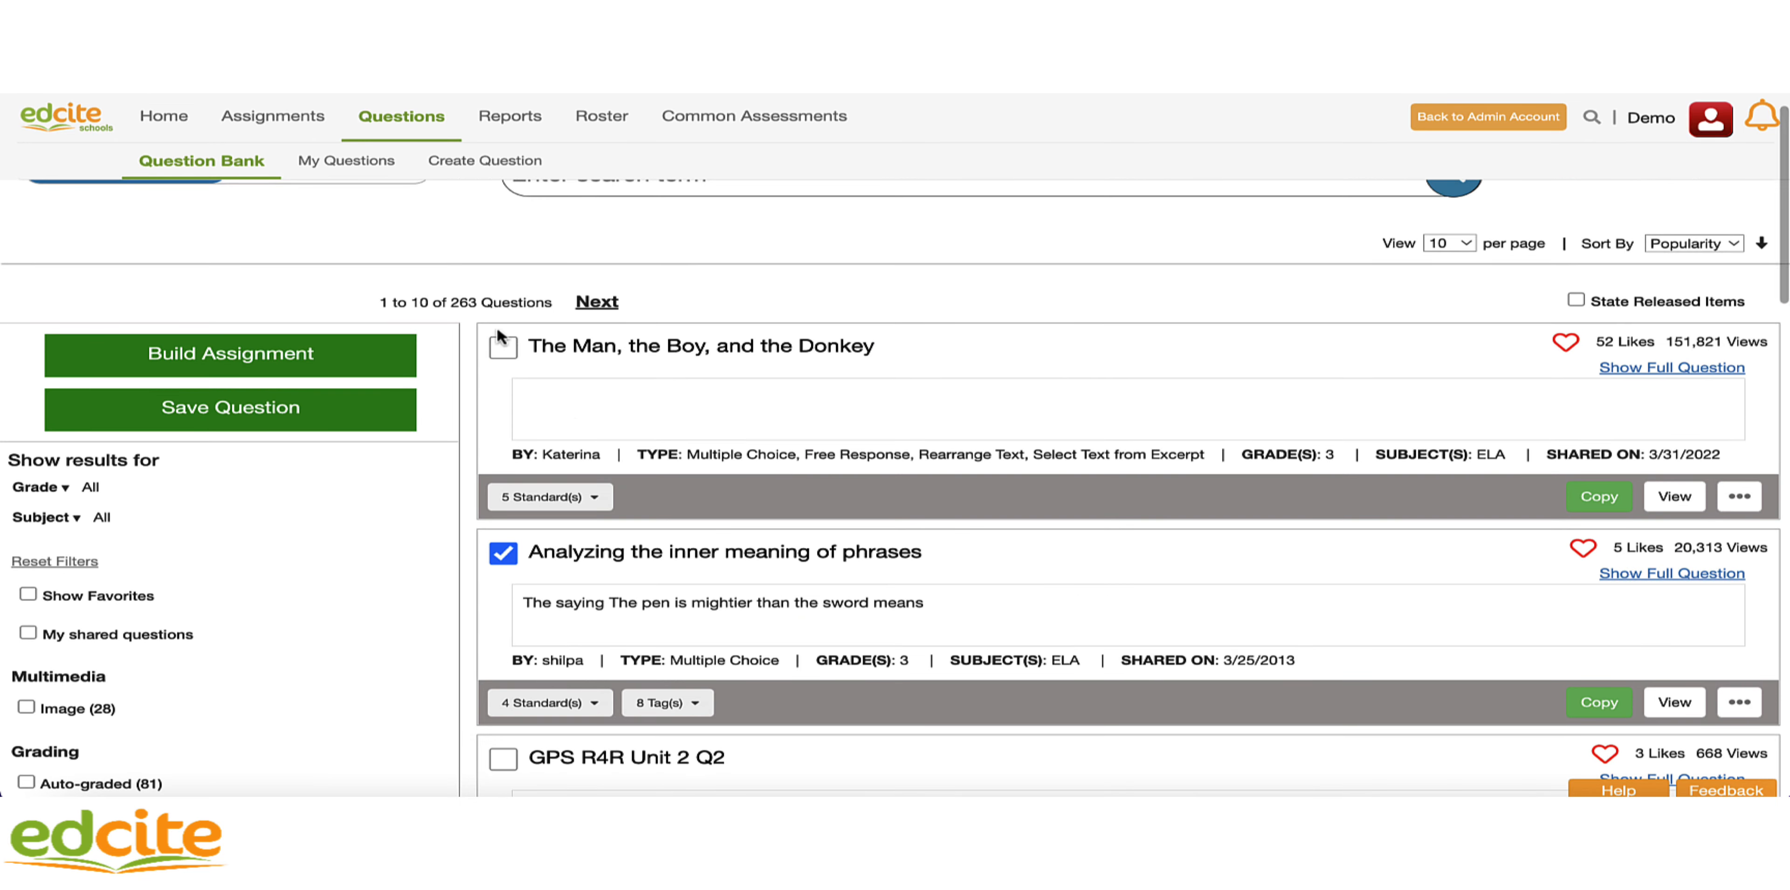
left_click(503, 346)
scroll(648, 523, "down", 4)
left_click(504, 568)
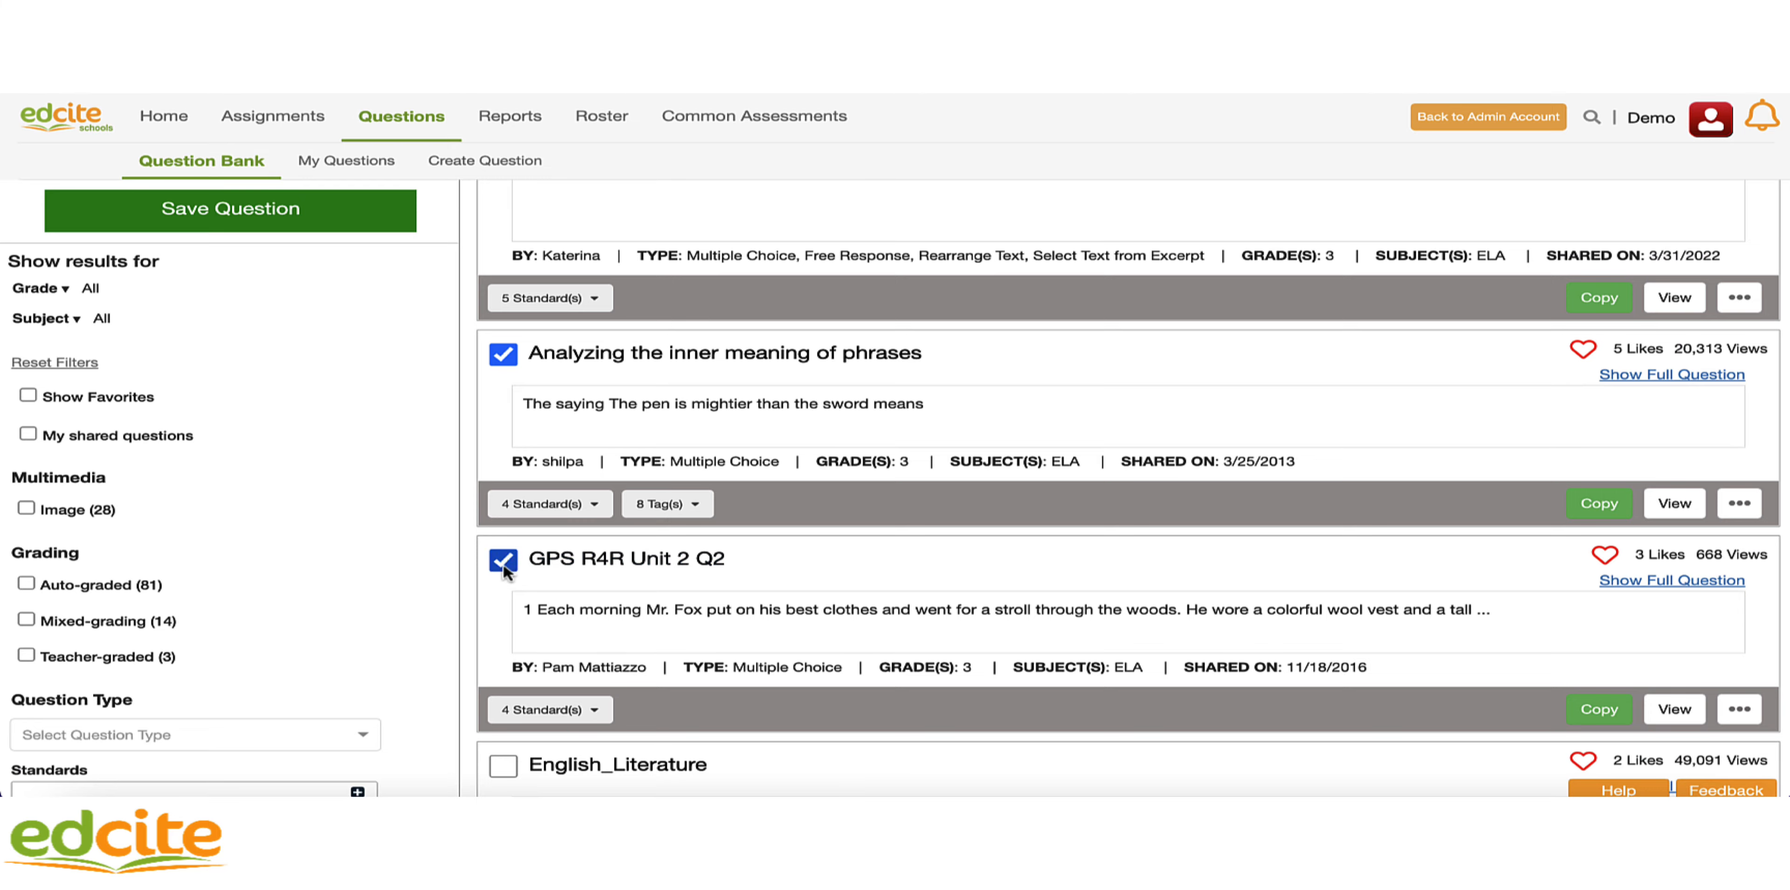
left_click(507, 765)
scroll(915, 627, "down", 3)
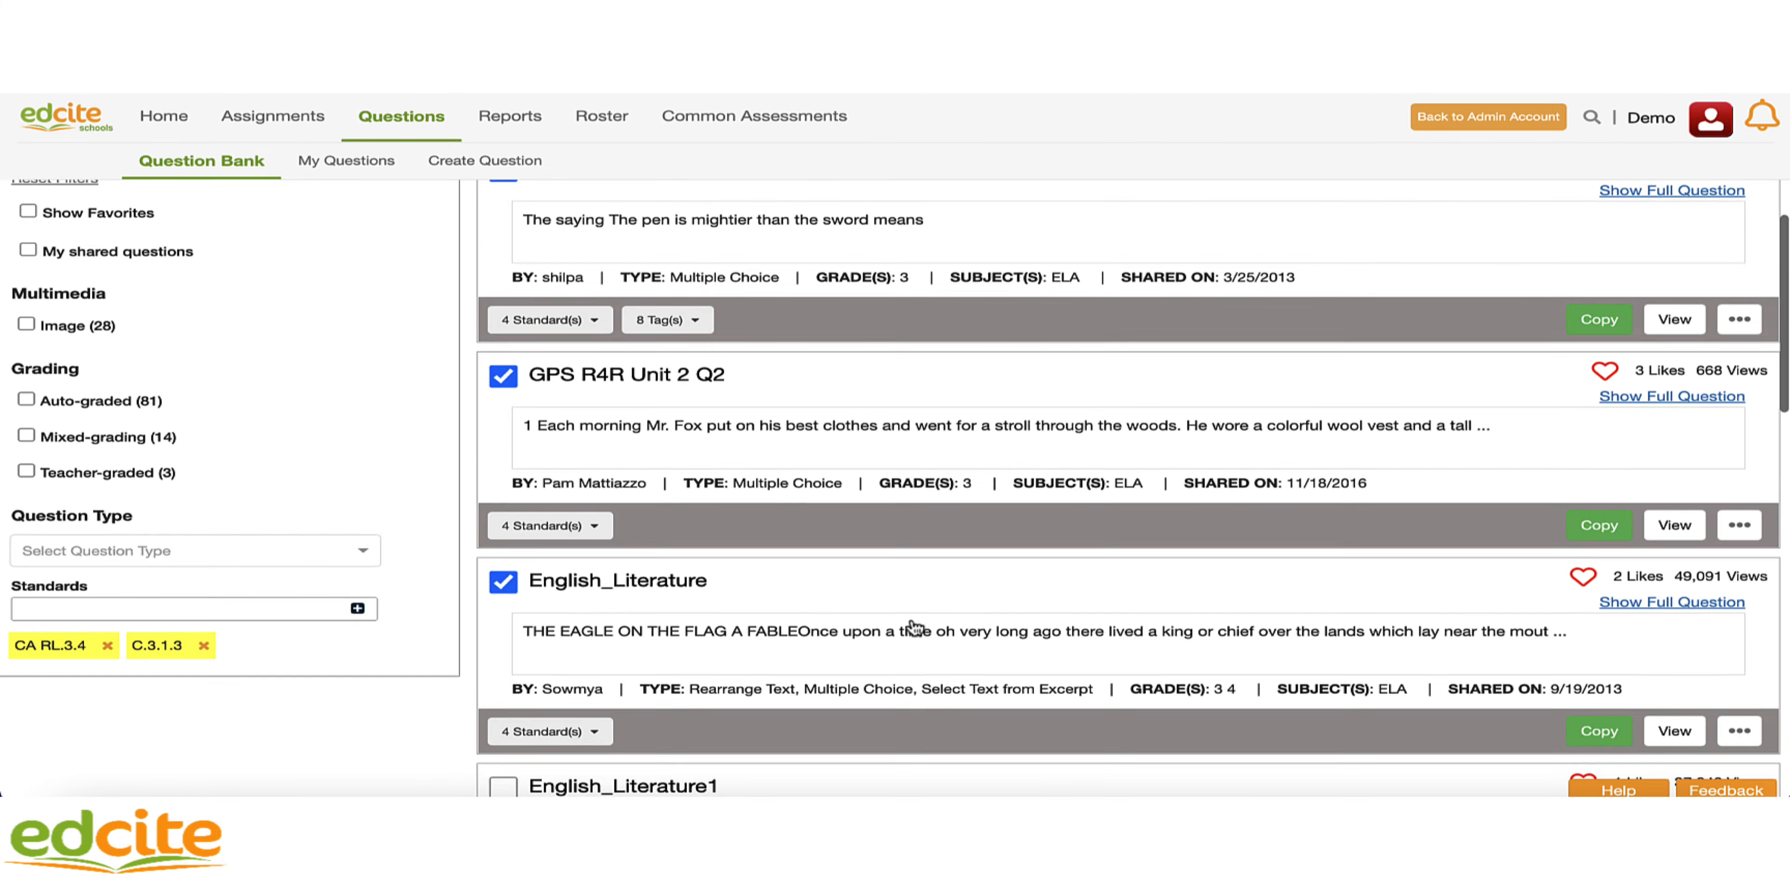
scroll(915, 628, "up", 7)
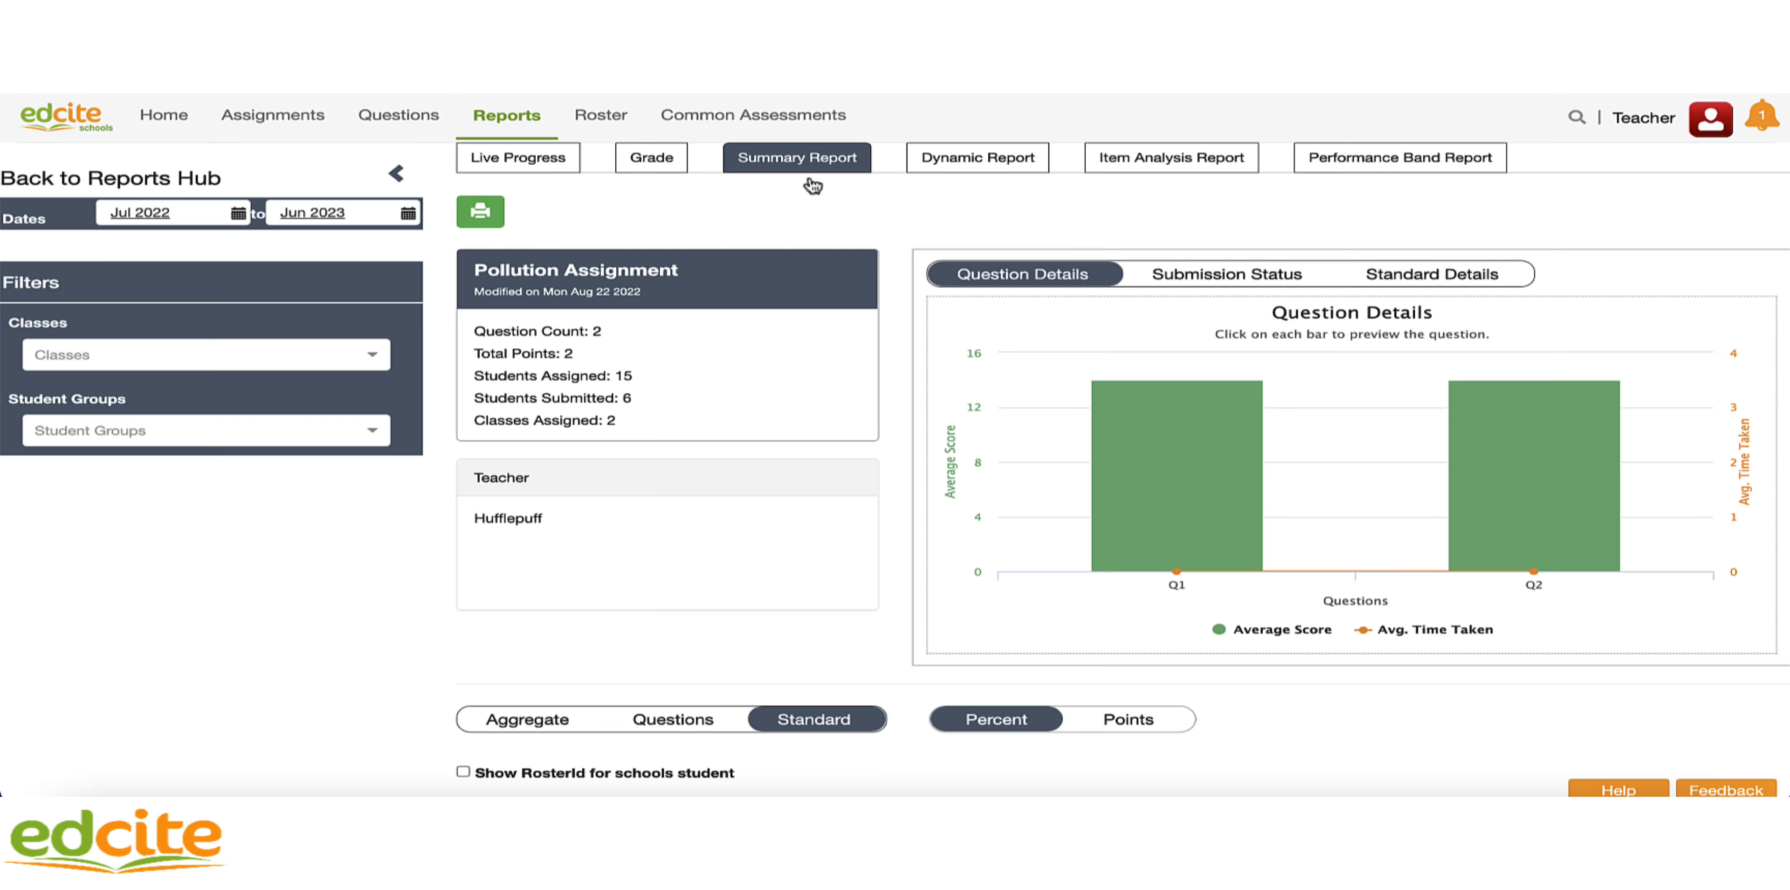
Examine the per-student results and descriptions for standards C.3.1.3 and RL.3.4 in the Pollution Assignment's summary report
scroll(880, 308, "down", 5)
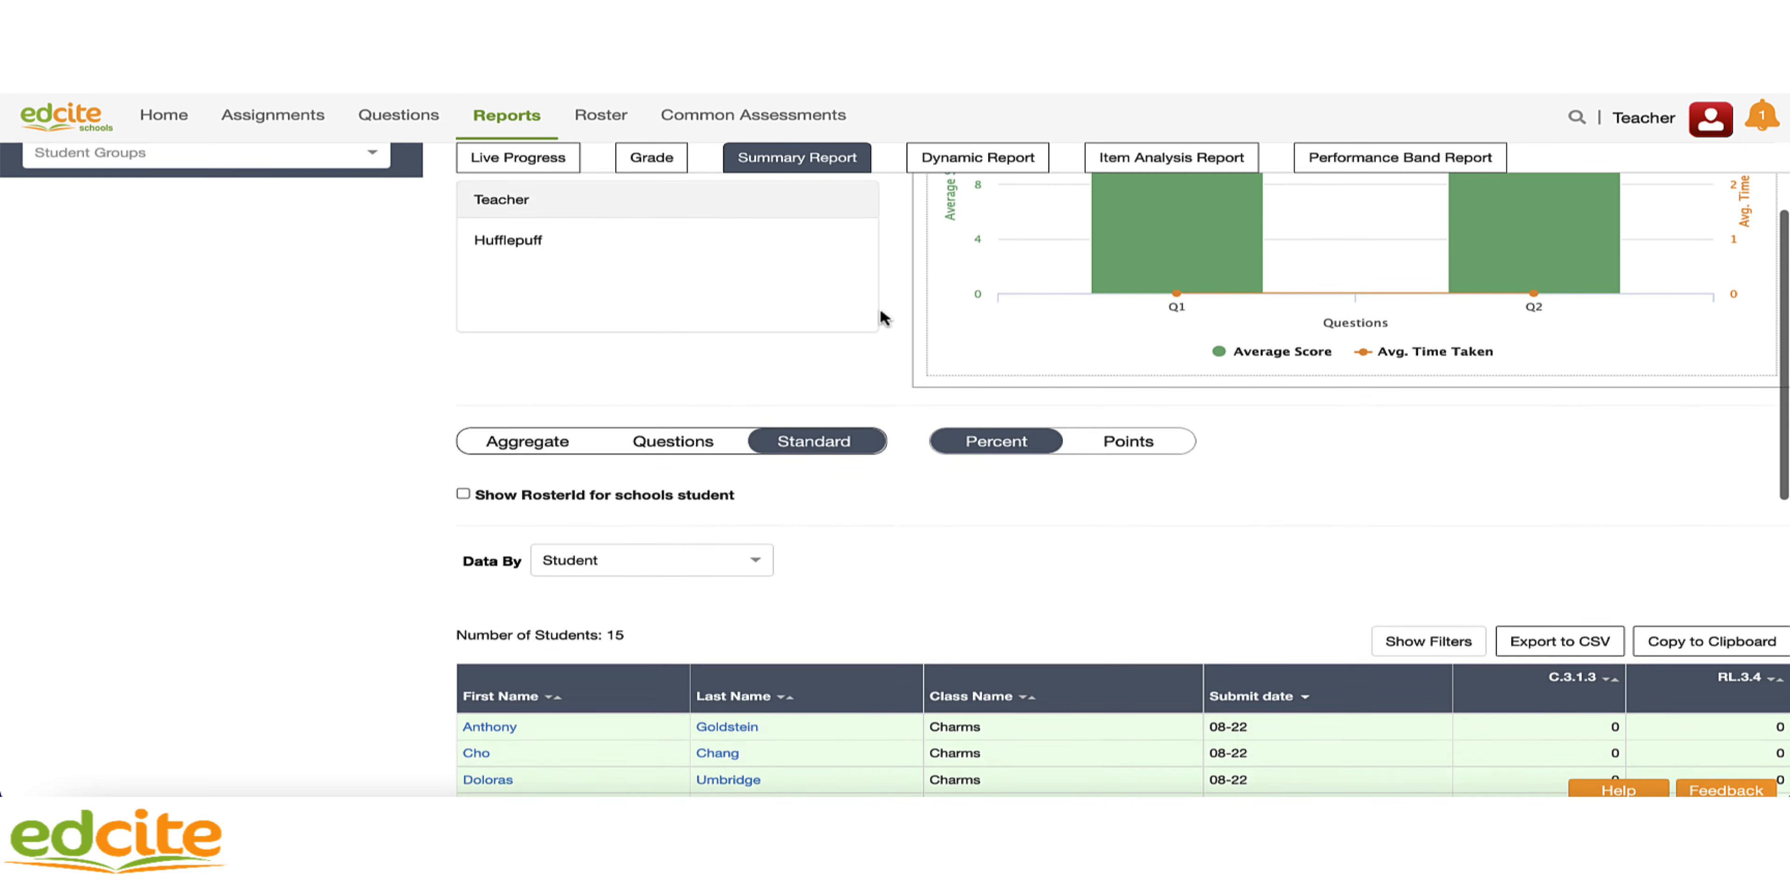
scroll(879, 307, "down", 1)
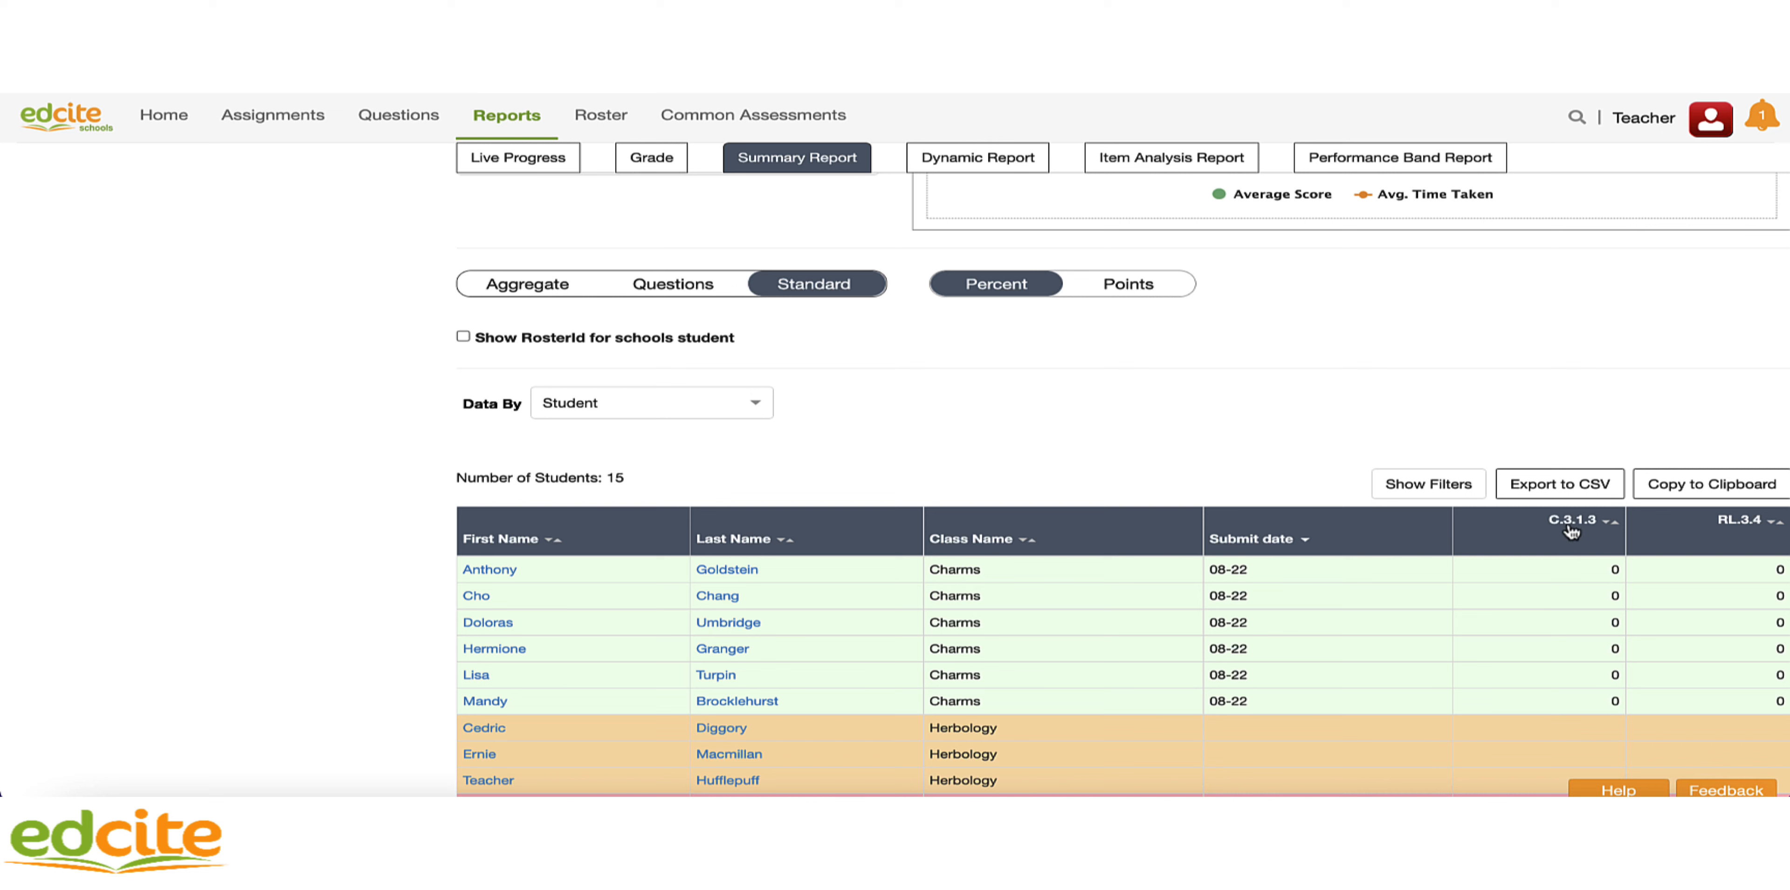
mouse_move(1572, 531)
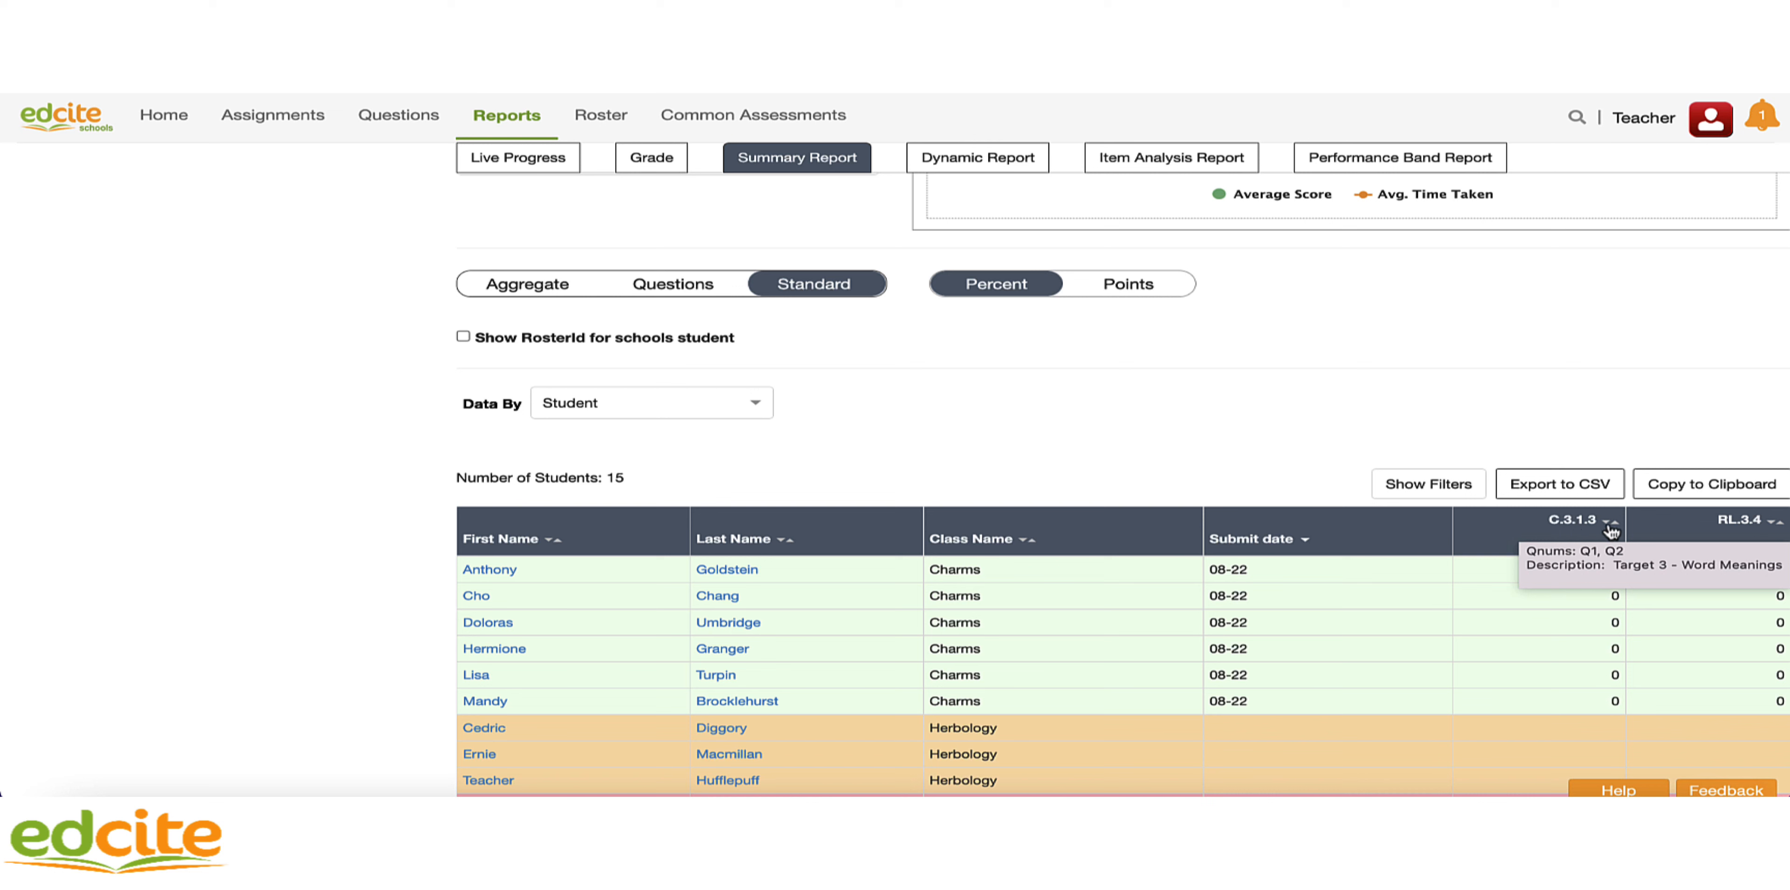
mouse_move(1726, 532)
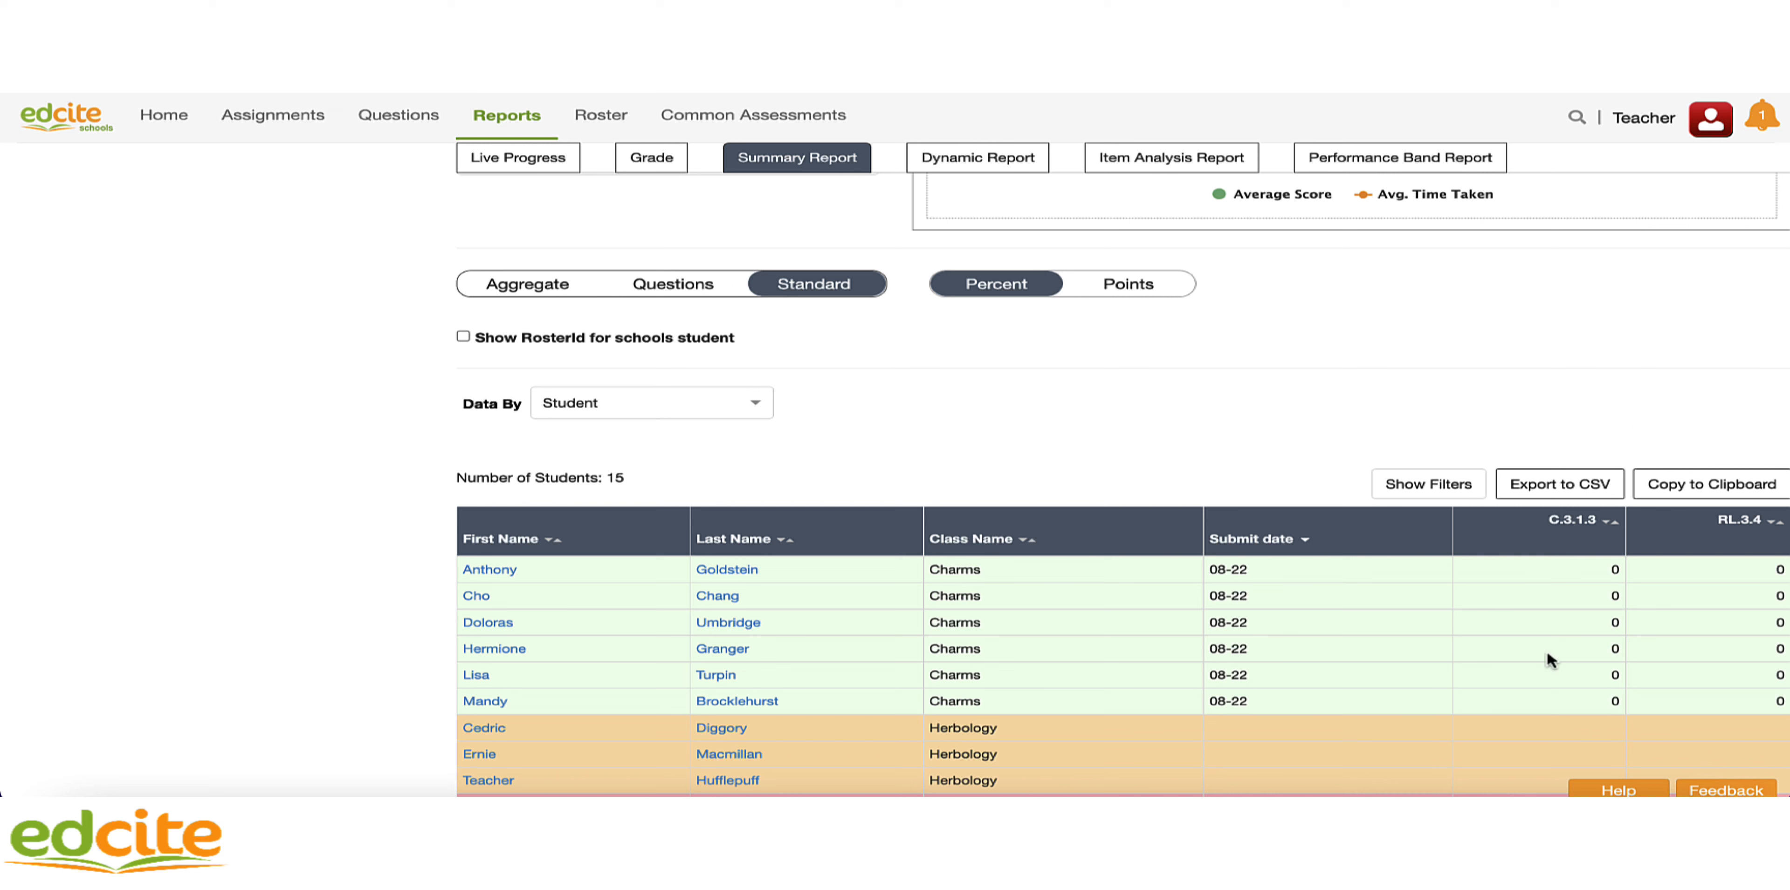
scroll(1432, 671, "down", 1)
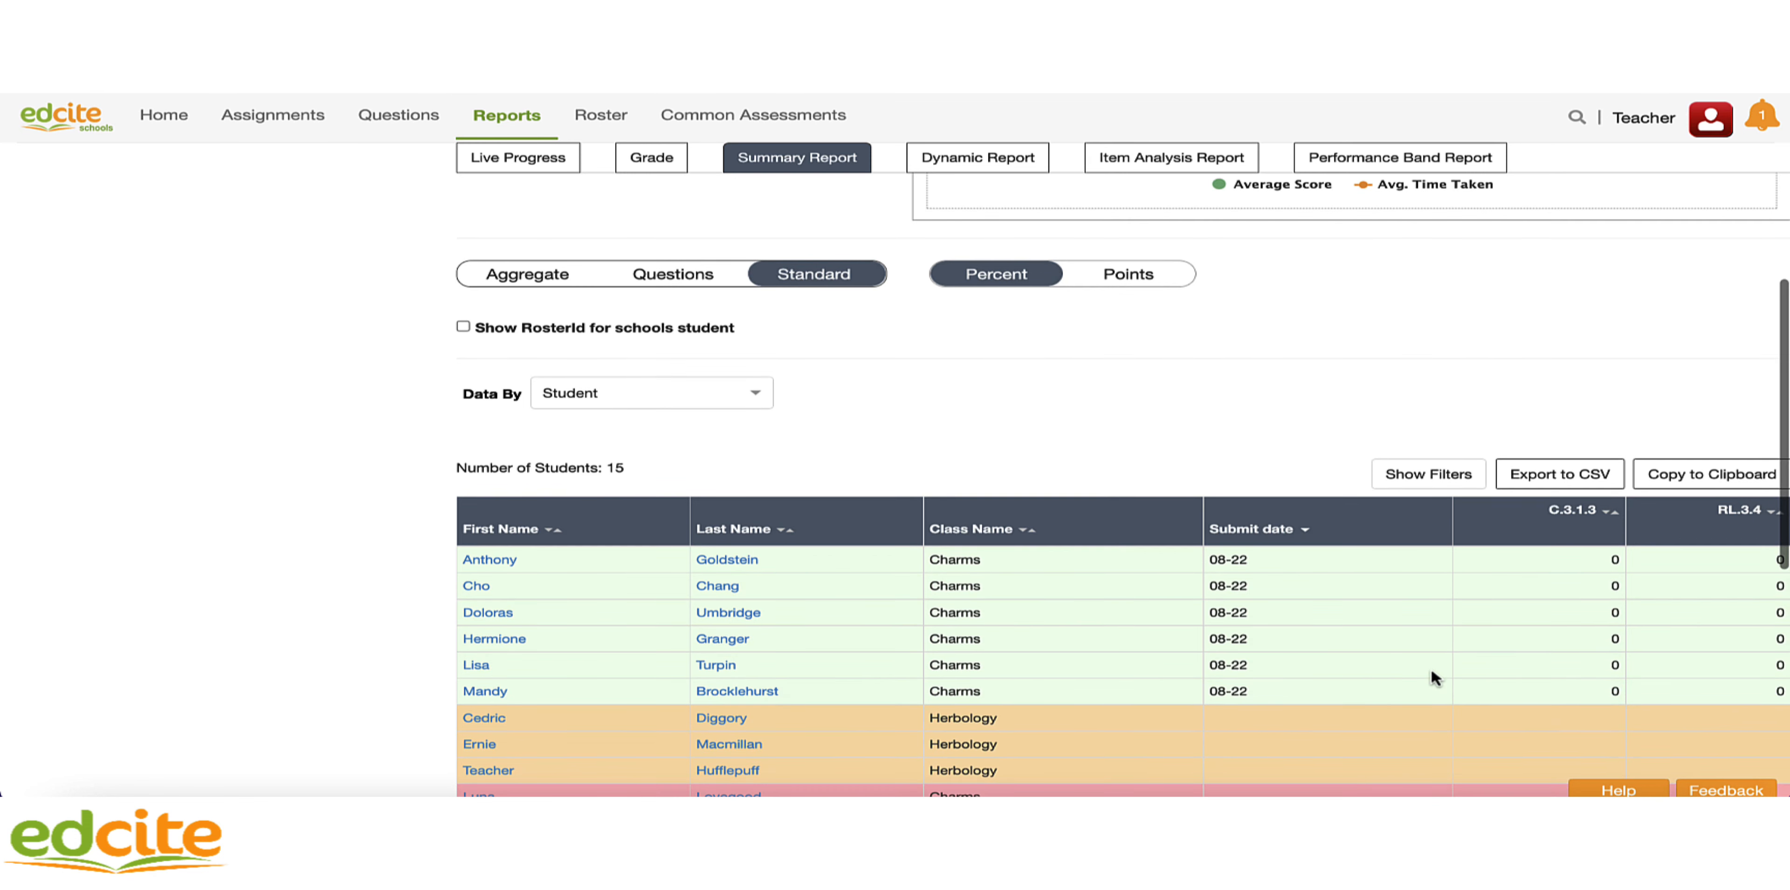
Break the summary report's standards data down by Classes and review the aggregate data for C.3.1.3
left_click(756, 402)
left_click(744, 423)
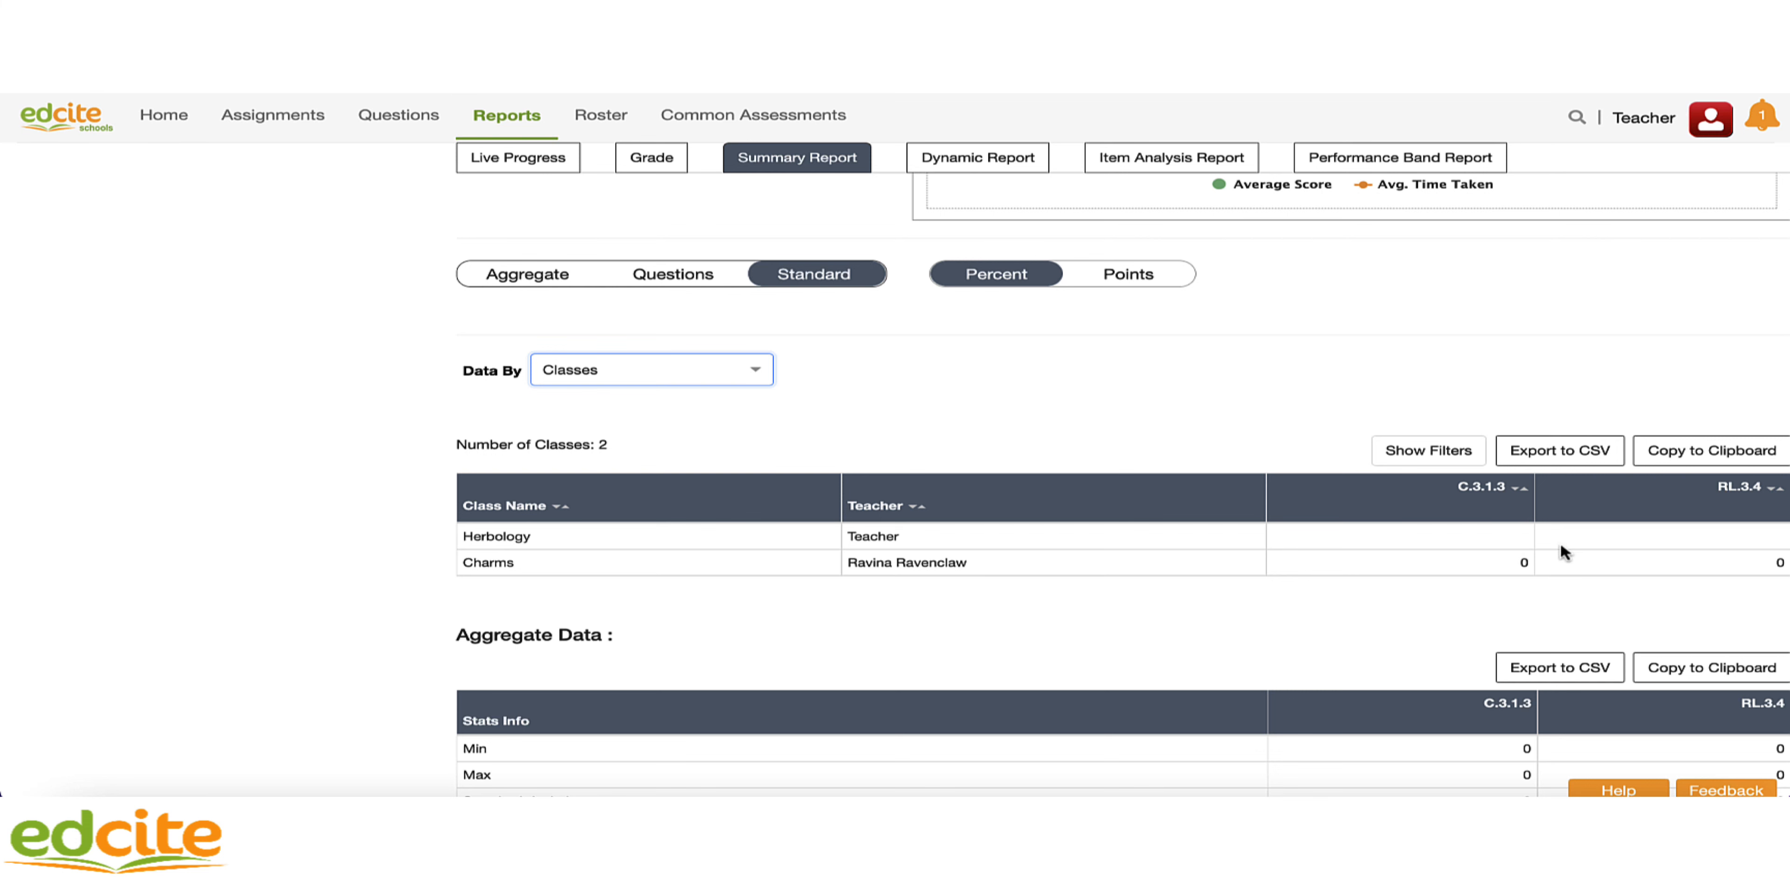
left_click(1708, 540)
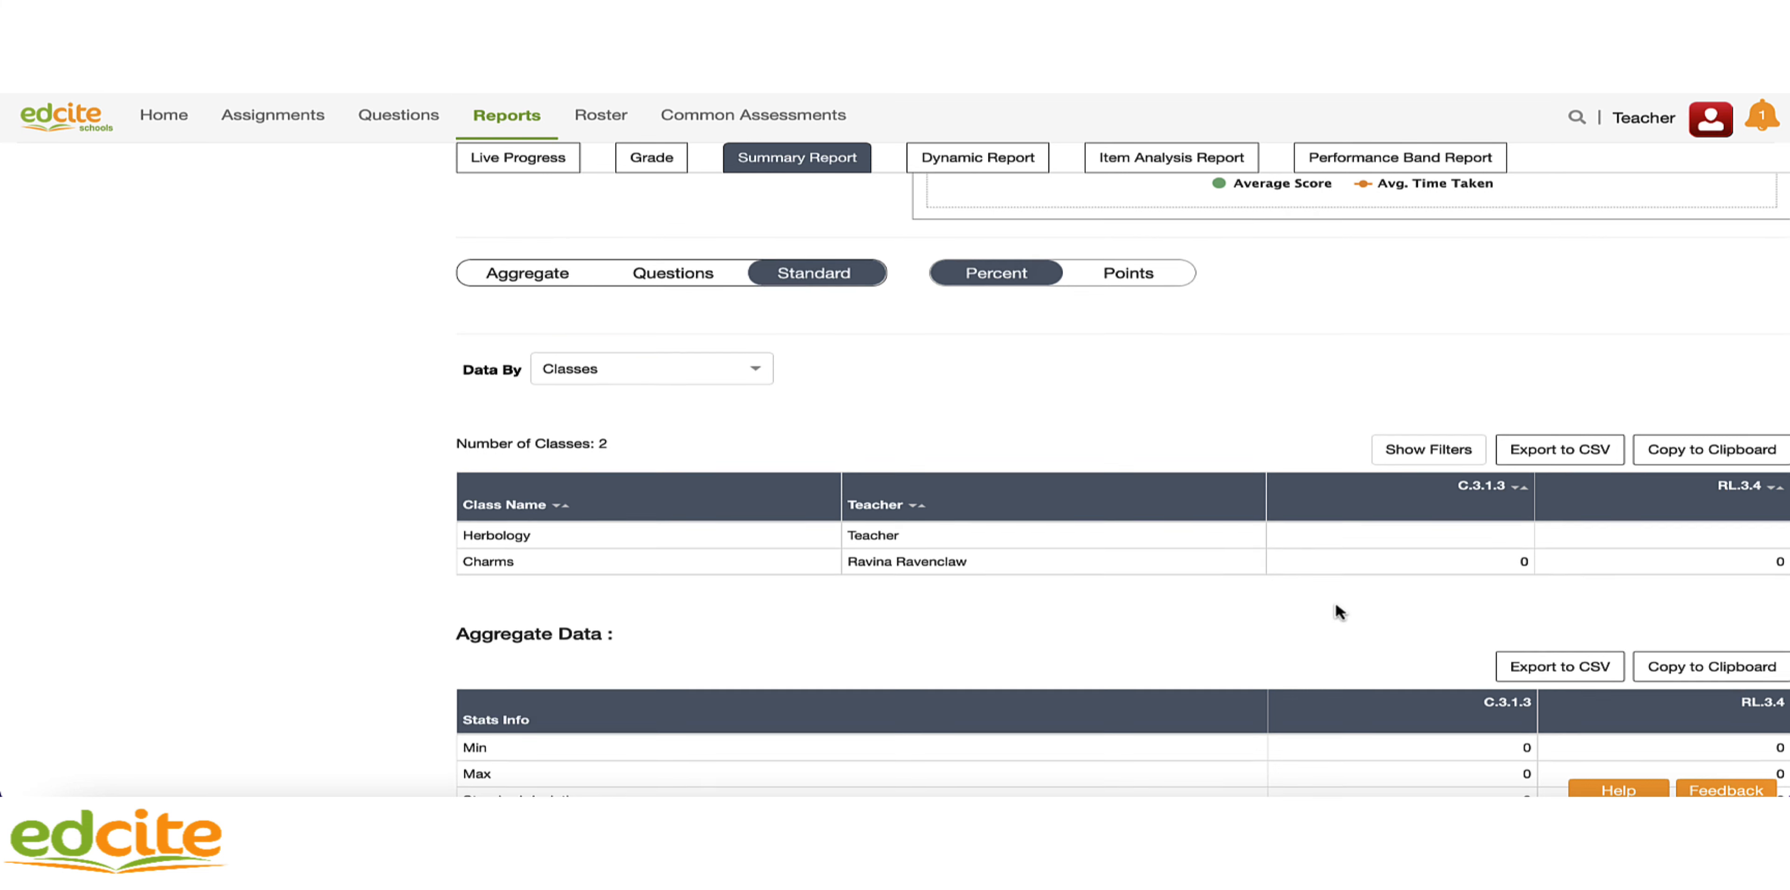
scroll(1338, 610, "down", 2)
scroll(1338, 611, "down", 2)
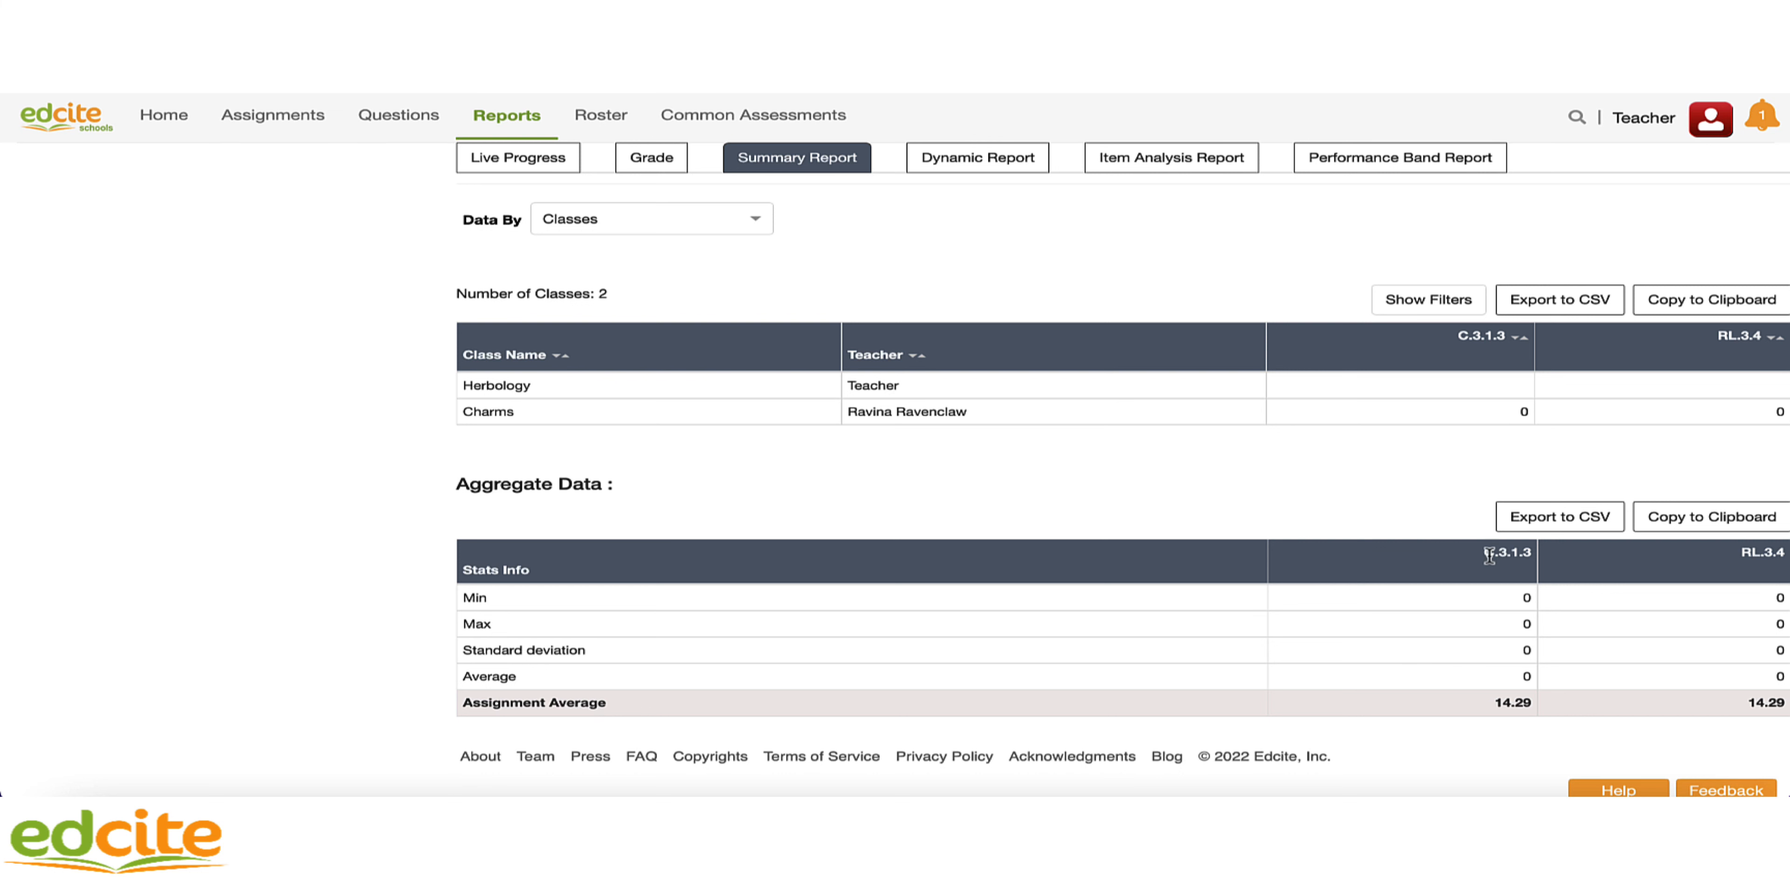
mouse_move(1488, 556)
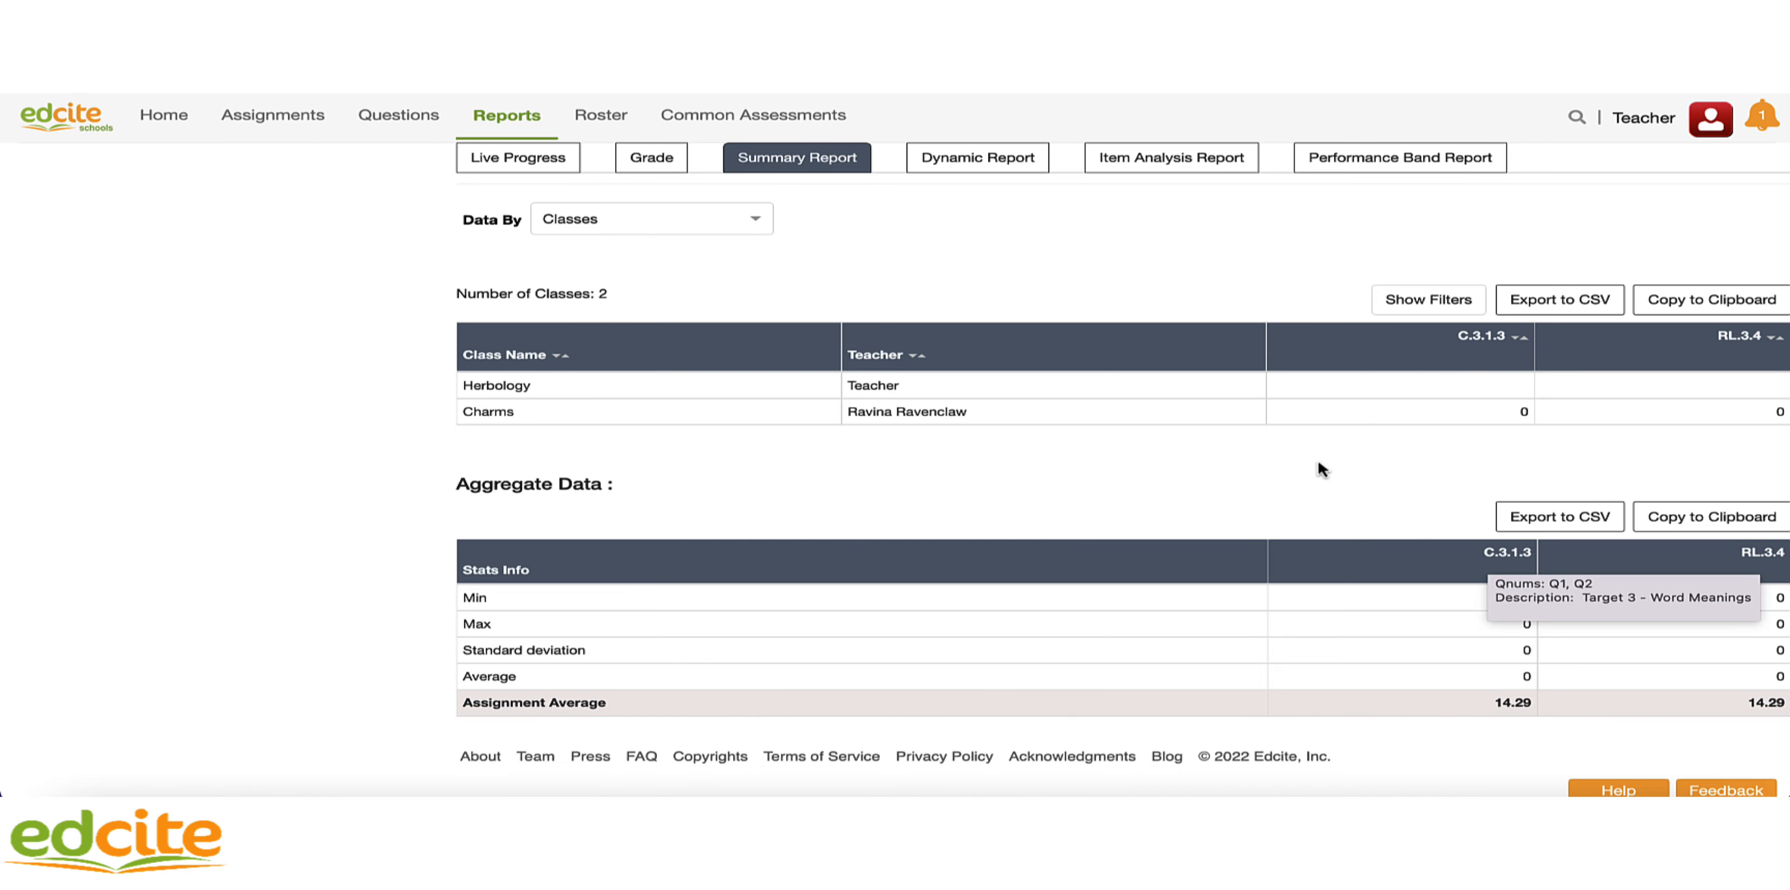
Open the assignment's Performance Band Report and check the limits and colors defined for its performance bands
scroll(1306, 444, "up", 10)
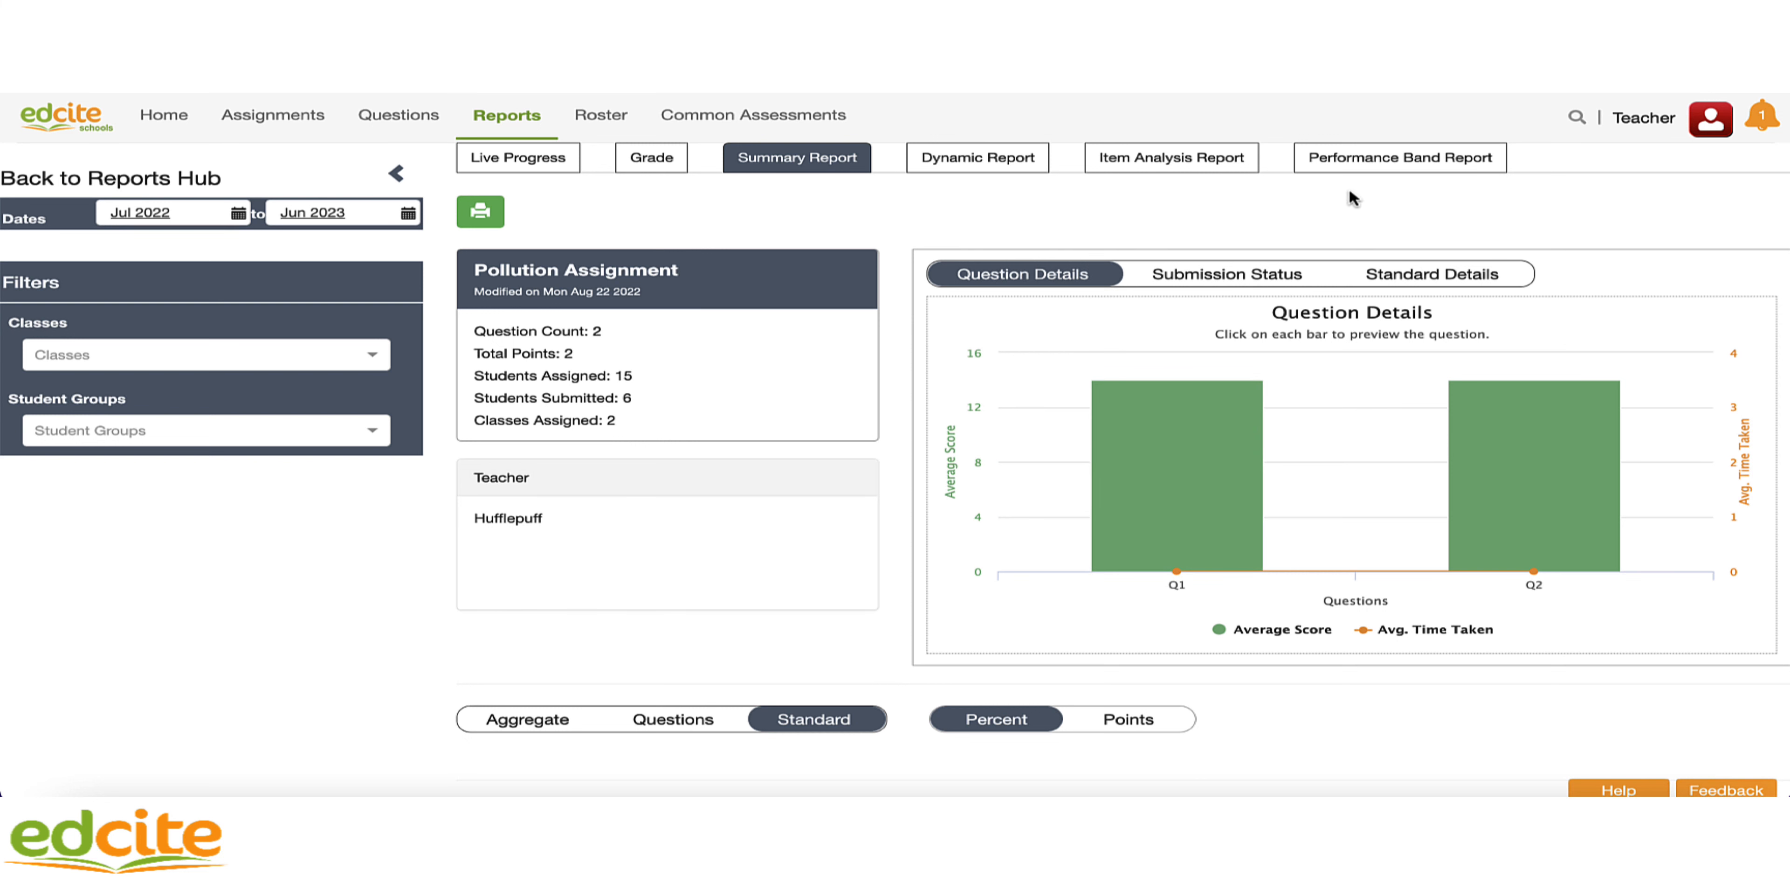
left_click(1413, 162)
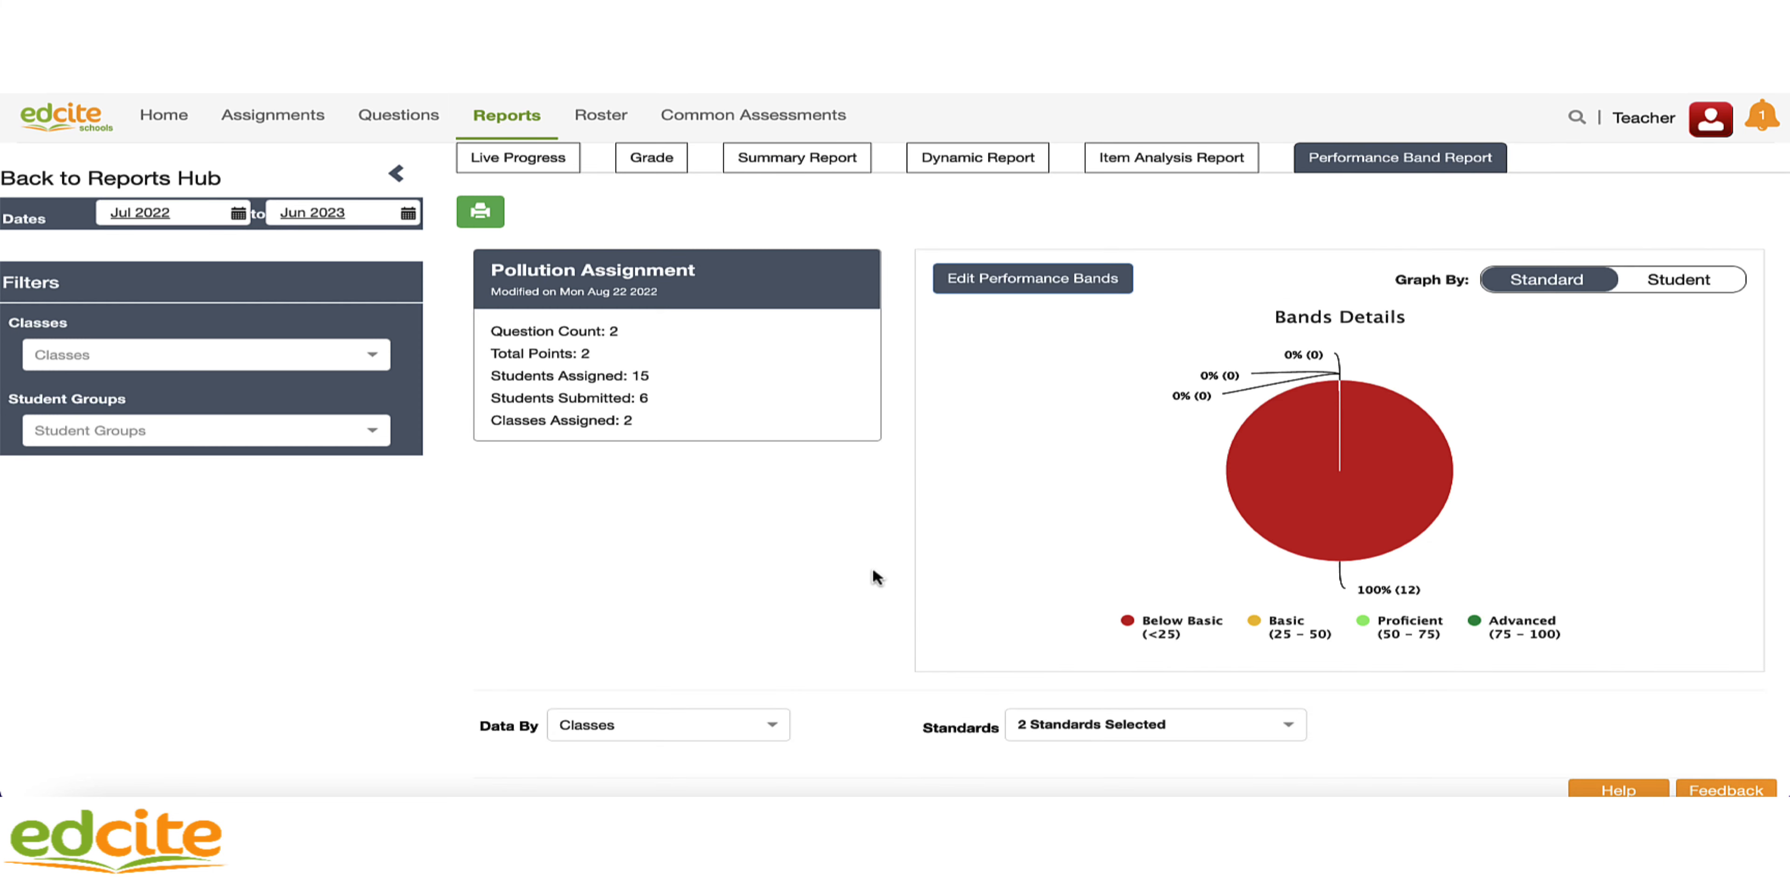
left_click(1004, 279)
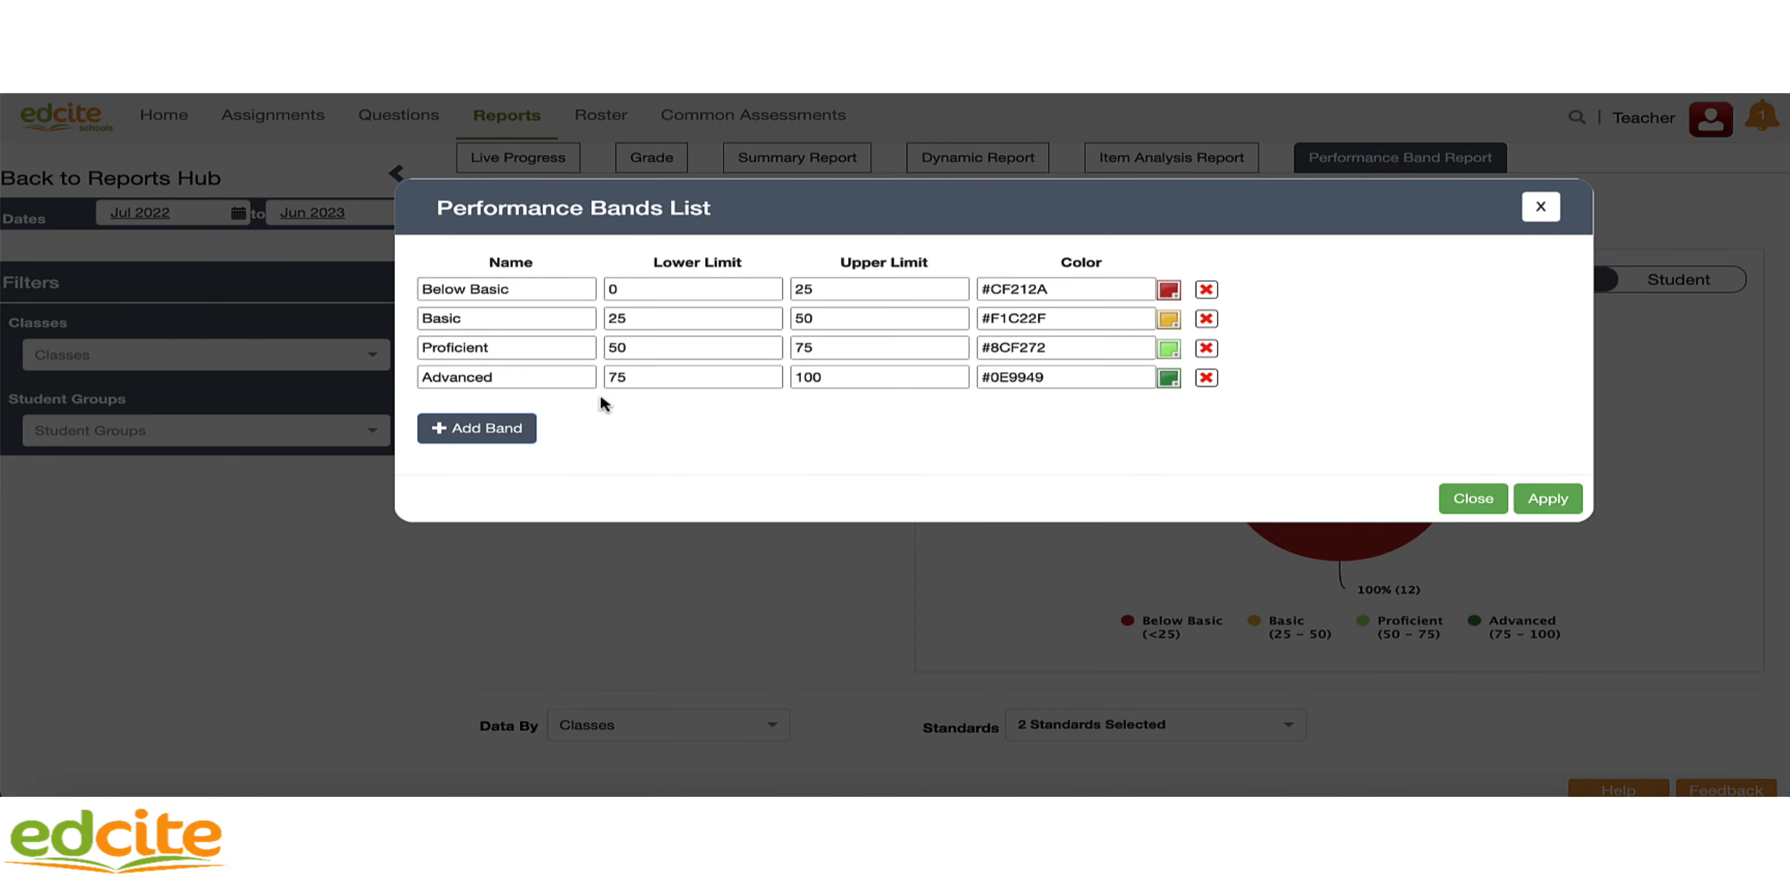
left_click(1541, 207)
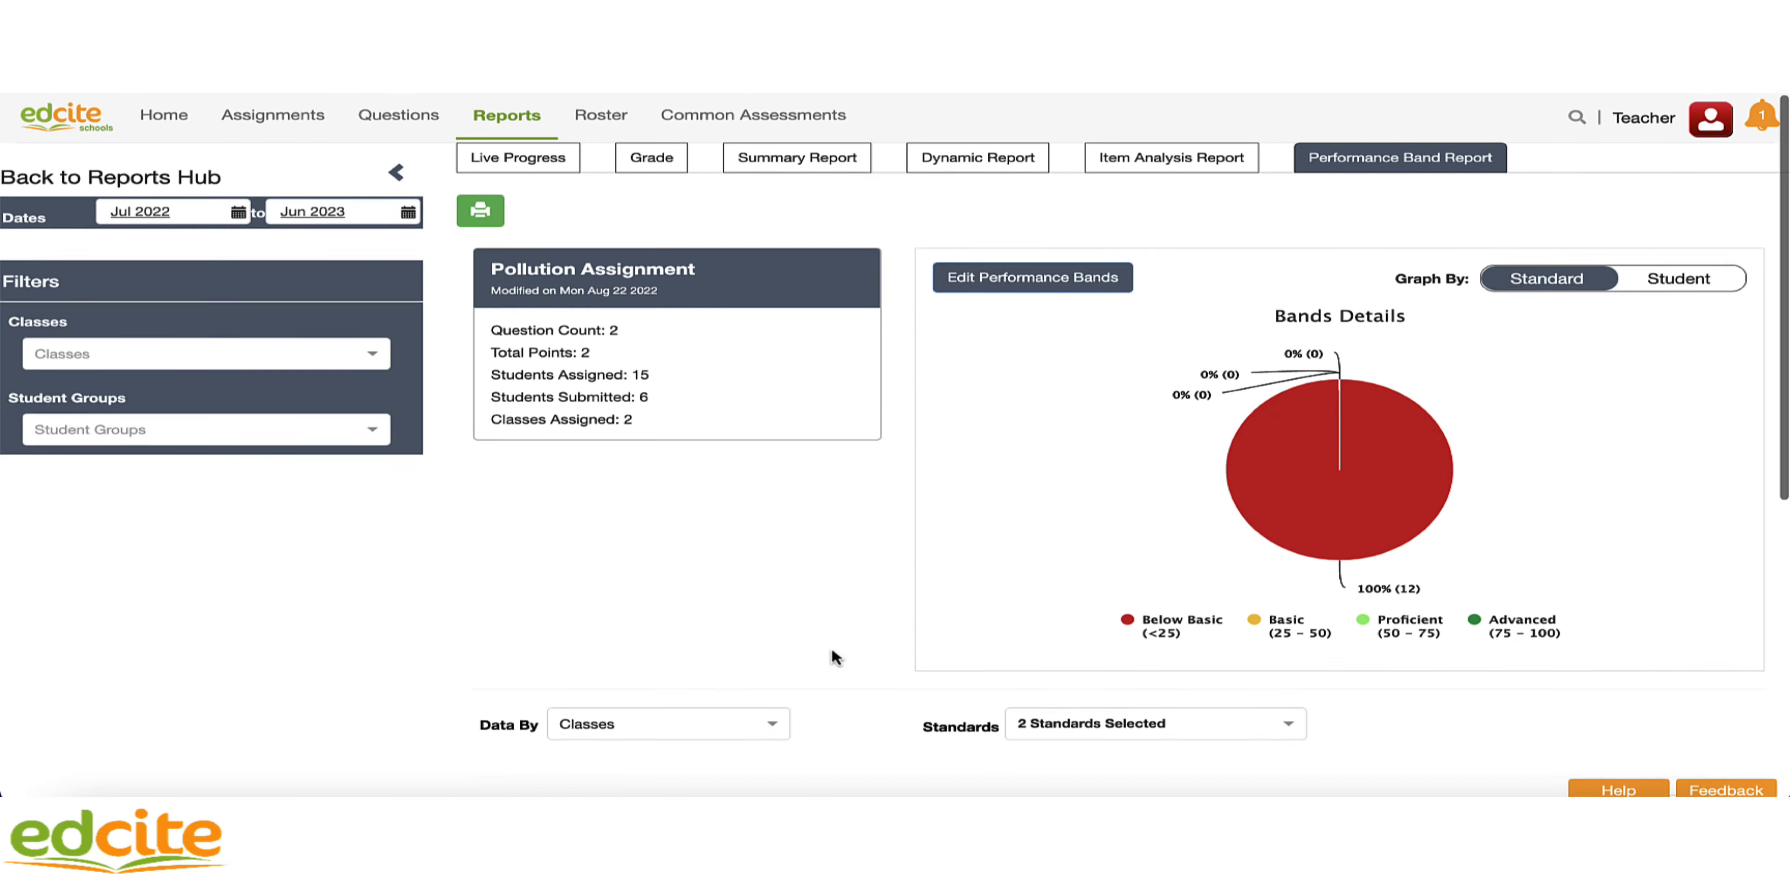
View the list of Charms students who fall in the Below Basic band for C.3.1.3, and close it
scroll(836, 657, "down", 5)
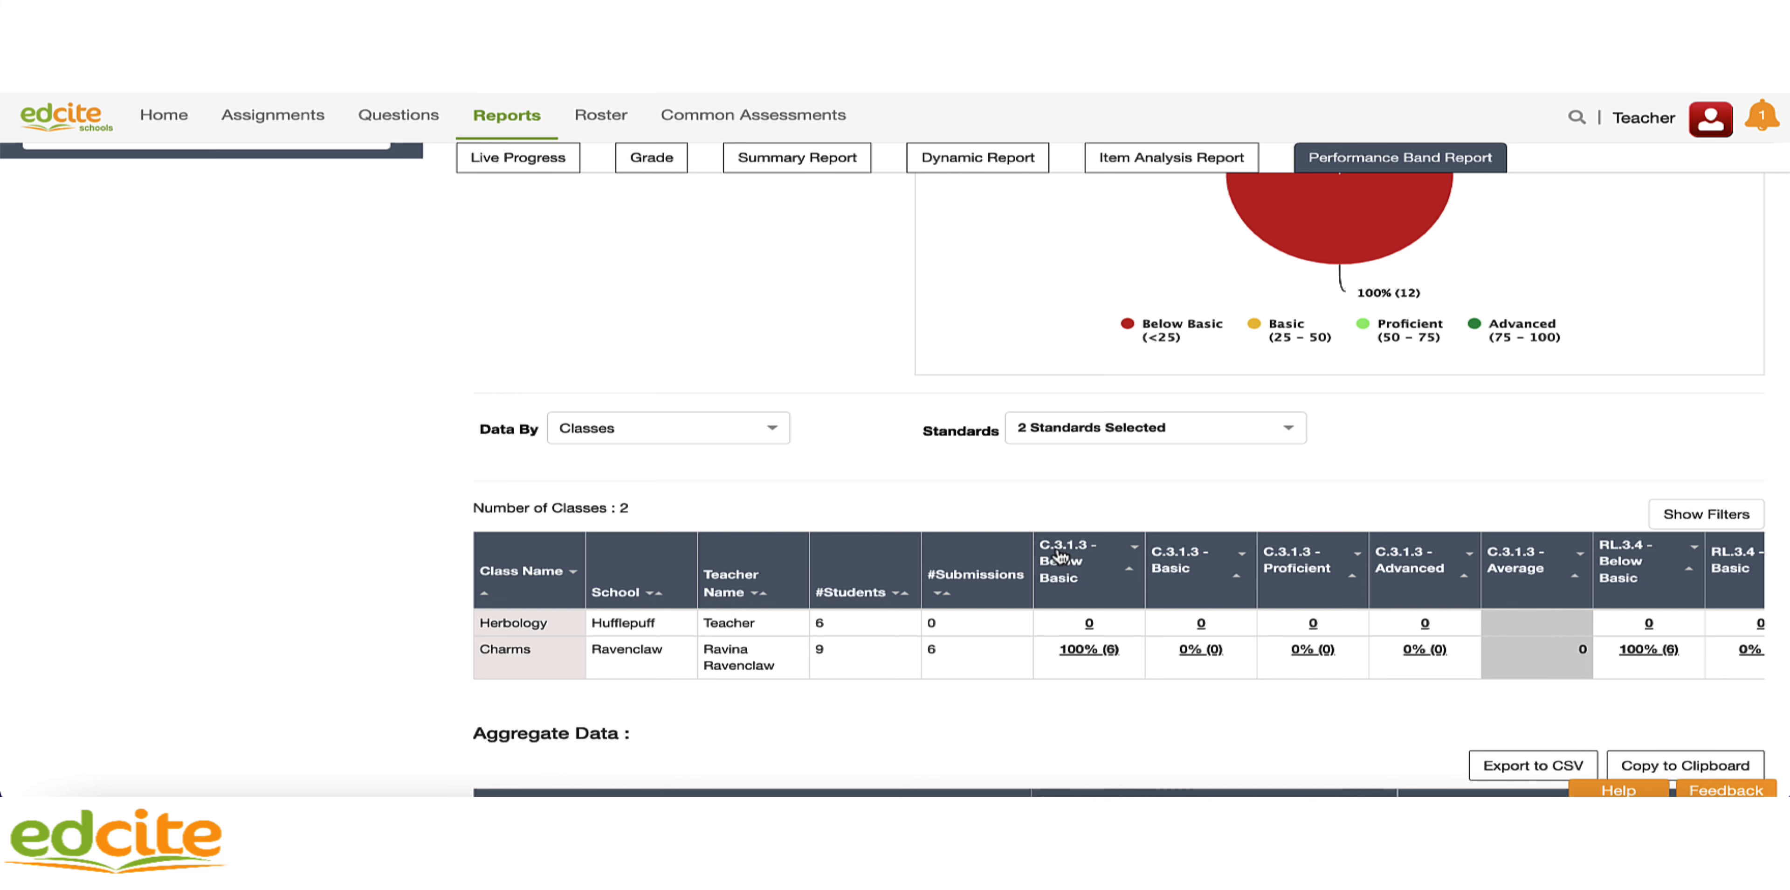
mouse_move(1061, 556)
left_click(1088, 650)
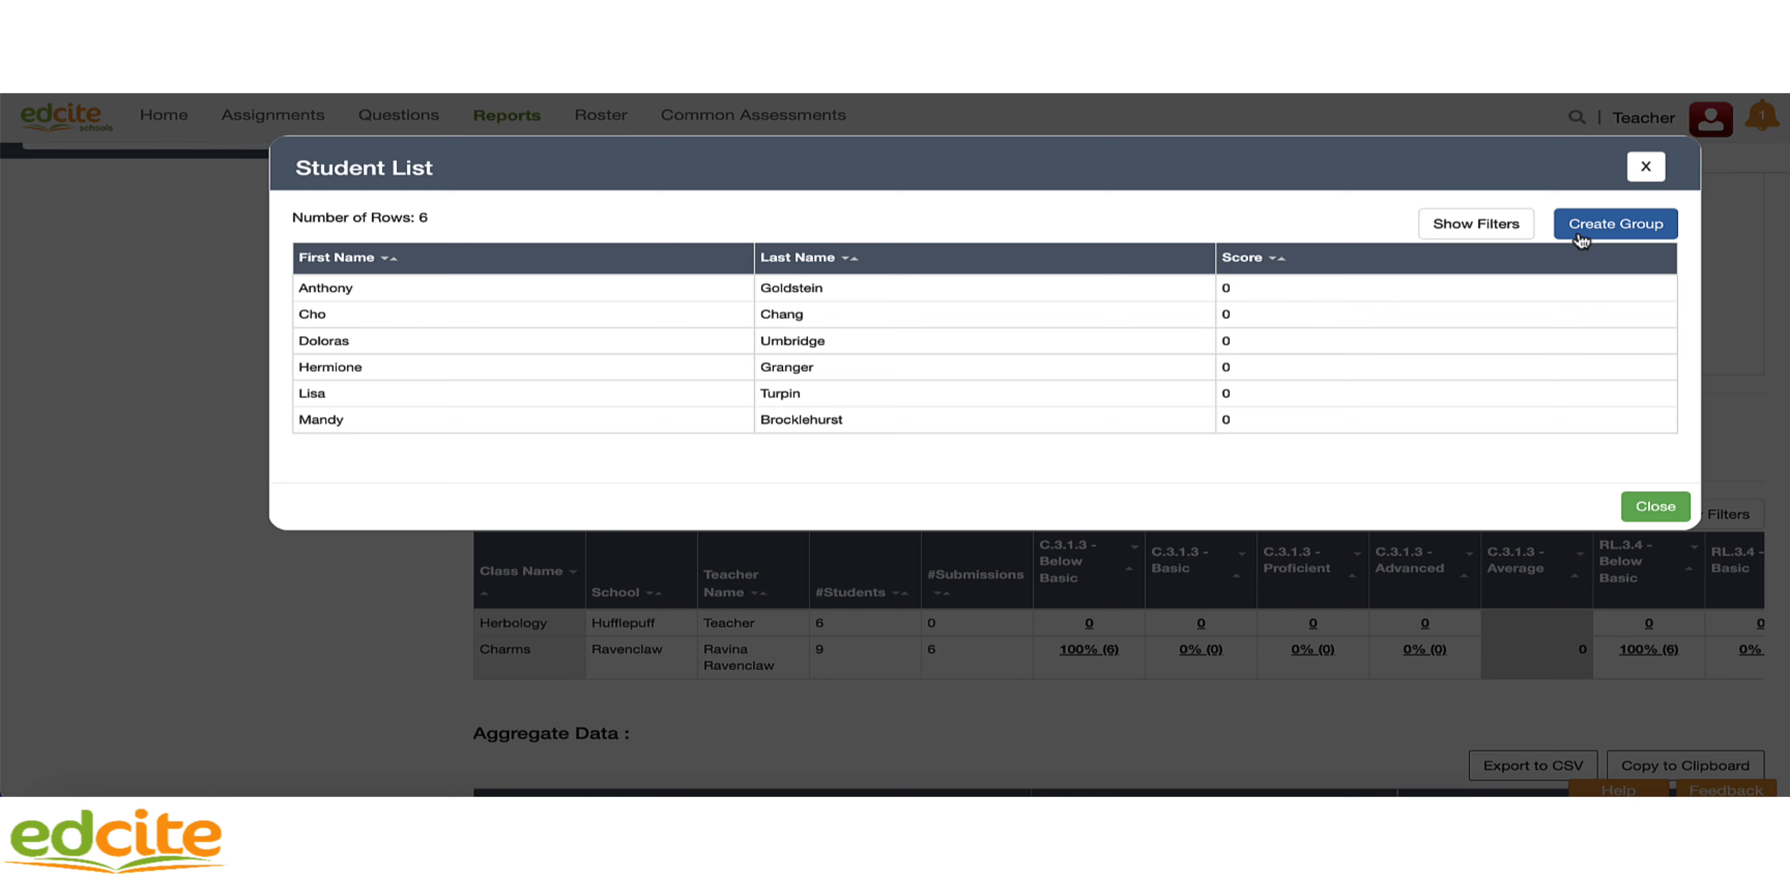
left_click(1646, 167)
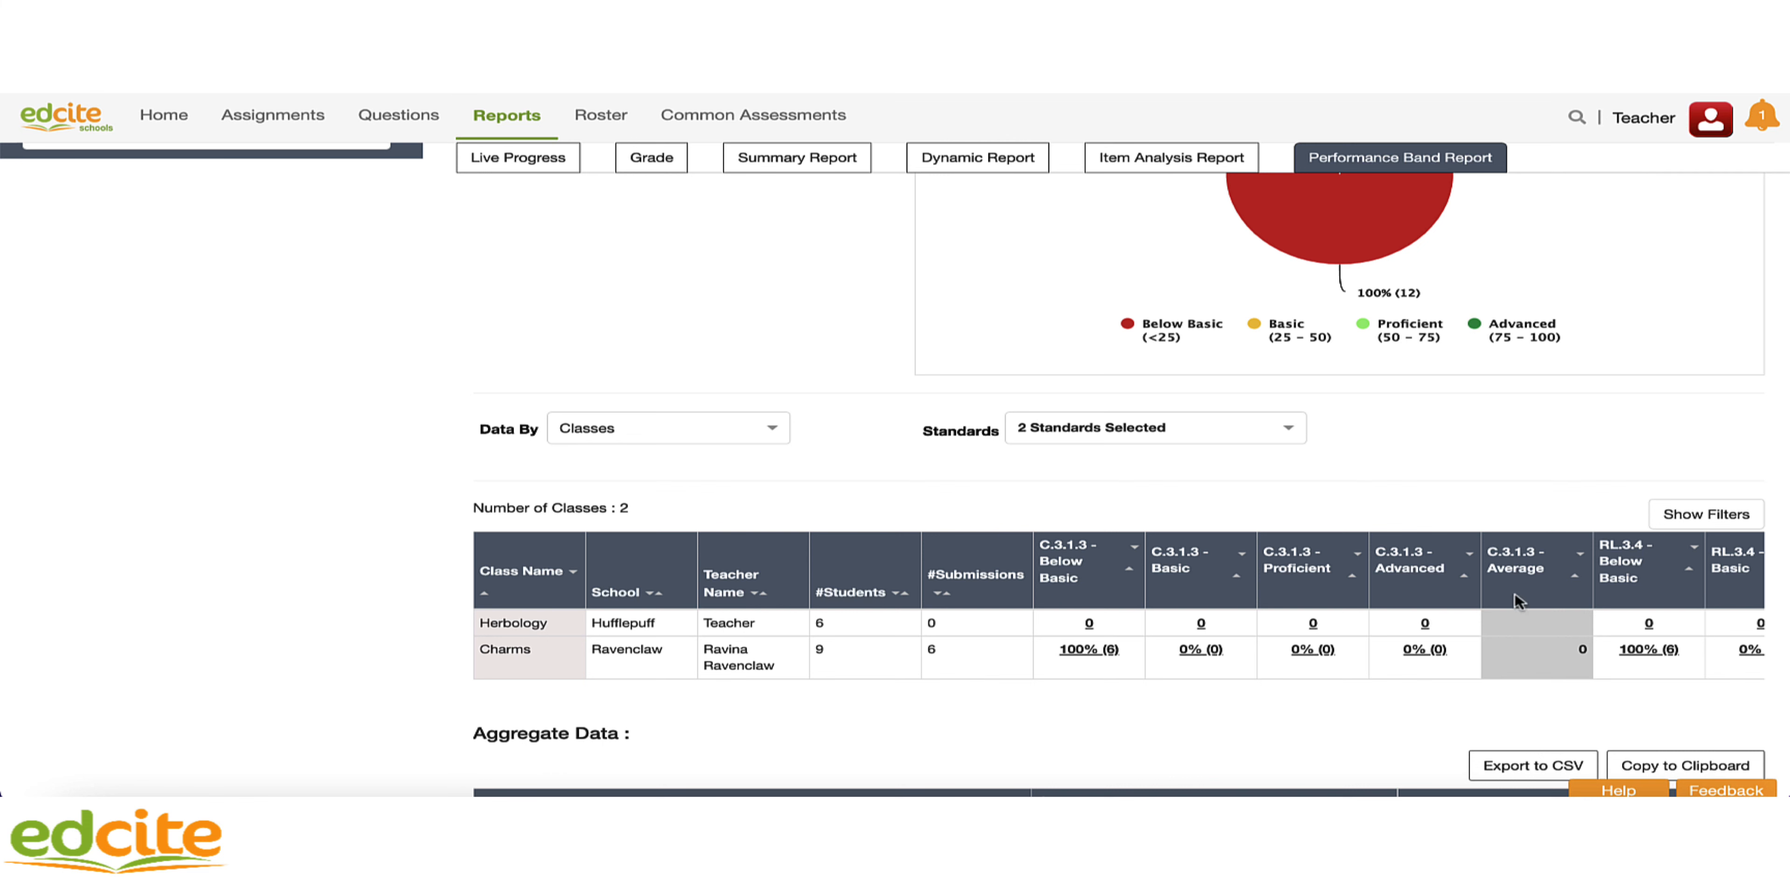
Limit the Performance Band Report to standard C.3.1.3 by deselecting RL.3.4
left_click(1276, 430)
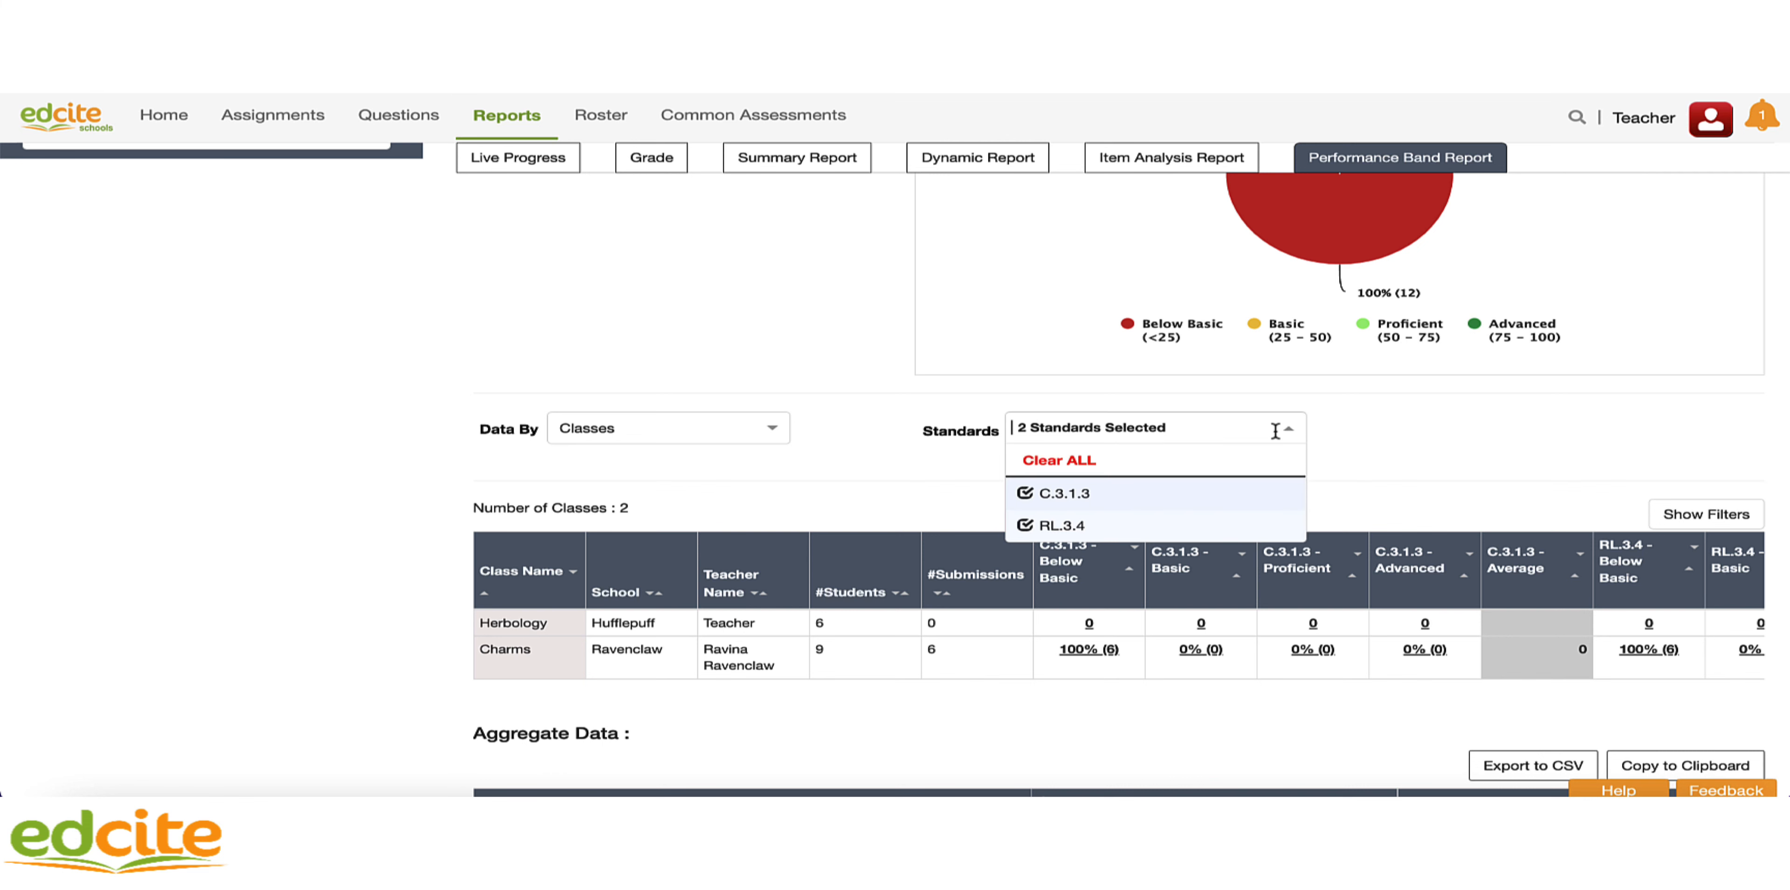
left_click(1025, 526)
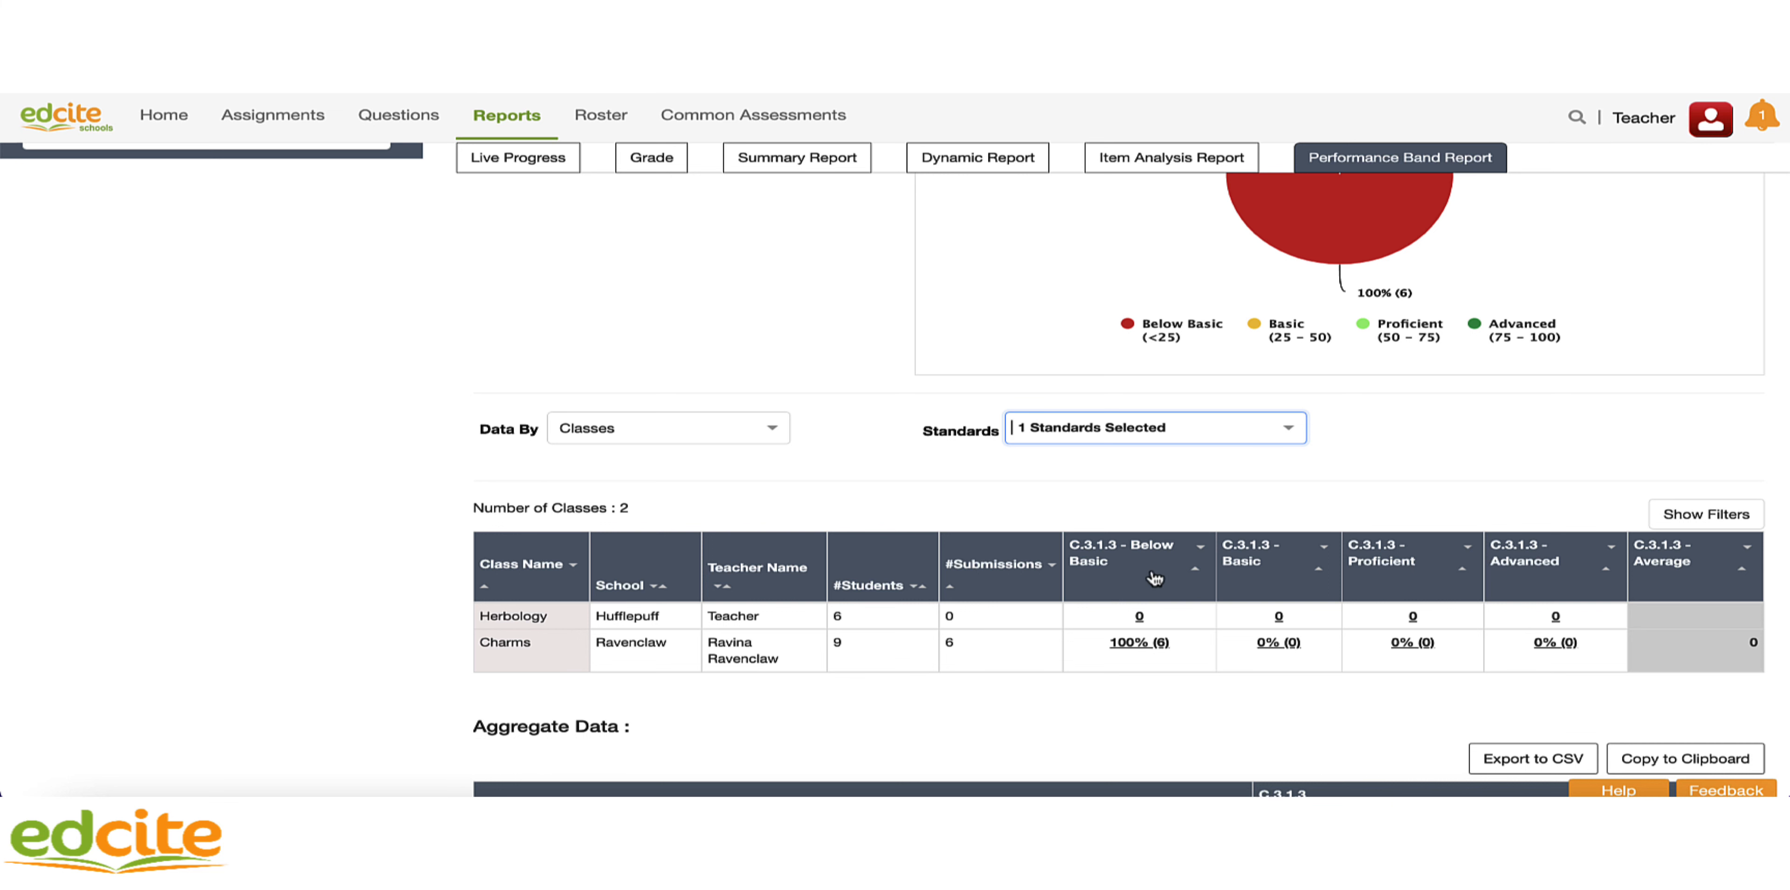
left_click(1289, 439)
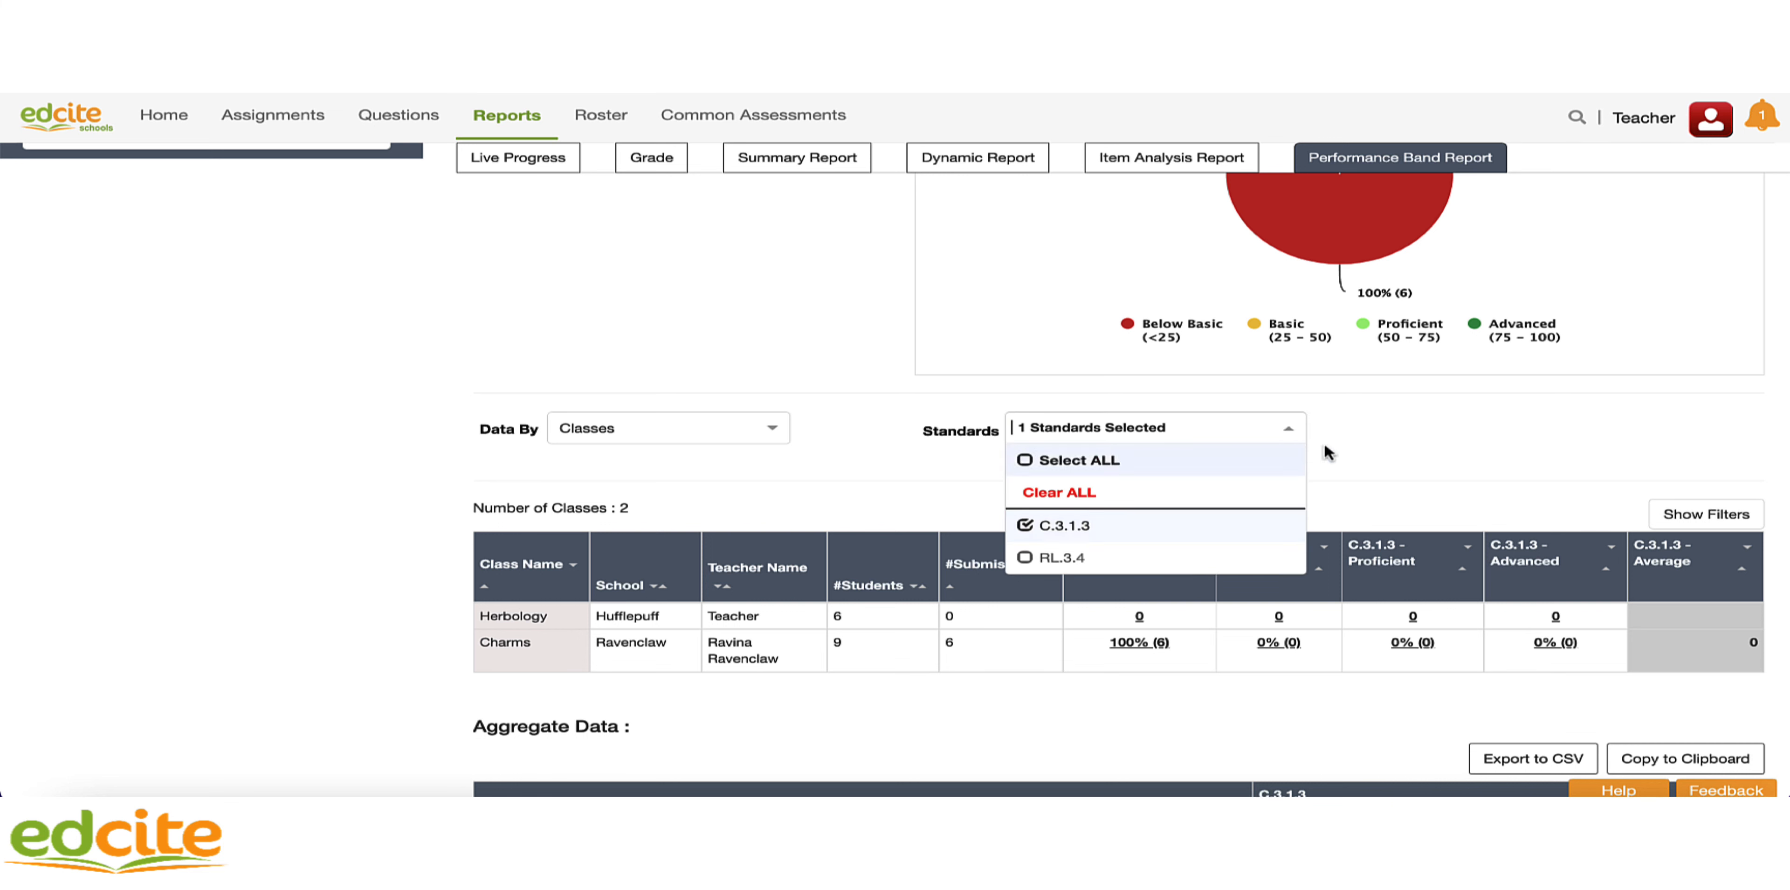
left_click(1387, 454)
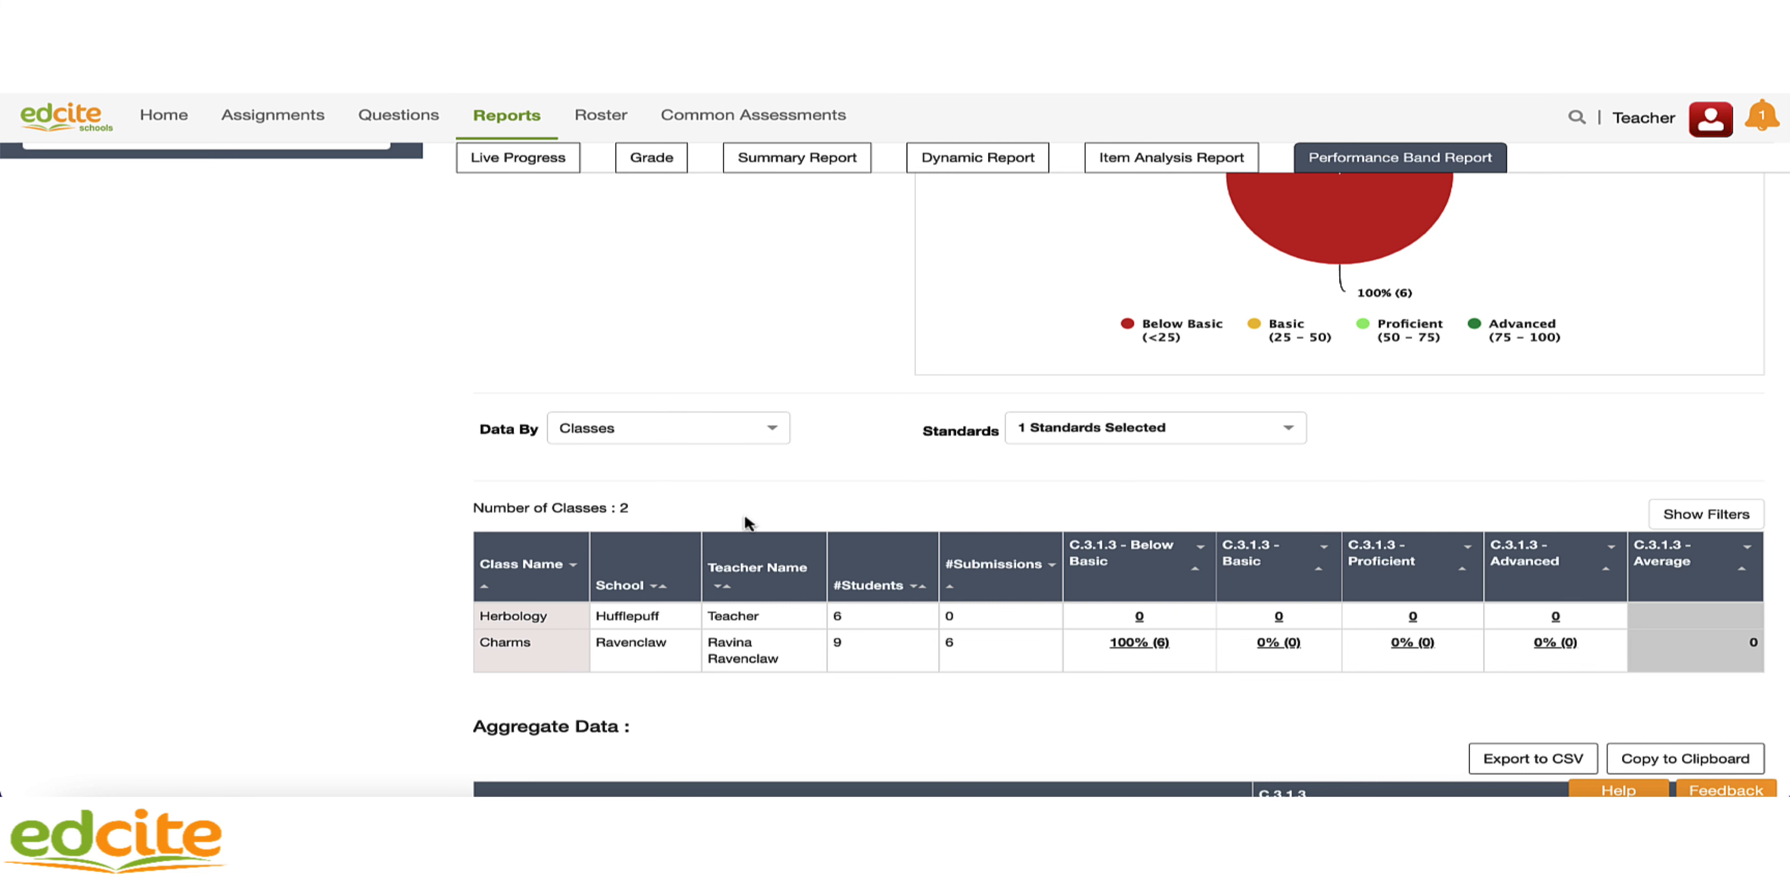
Show the performance band data by Student, filter it to the Below Basic band and review the listed students
left_click(779, 431)
left_click(720, 495)
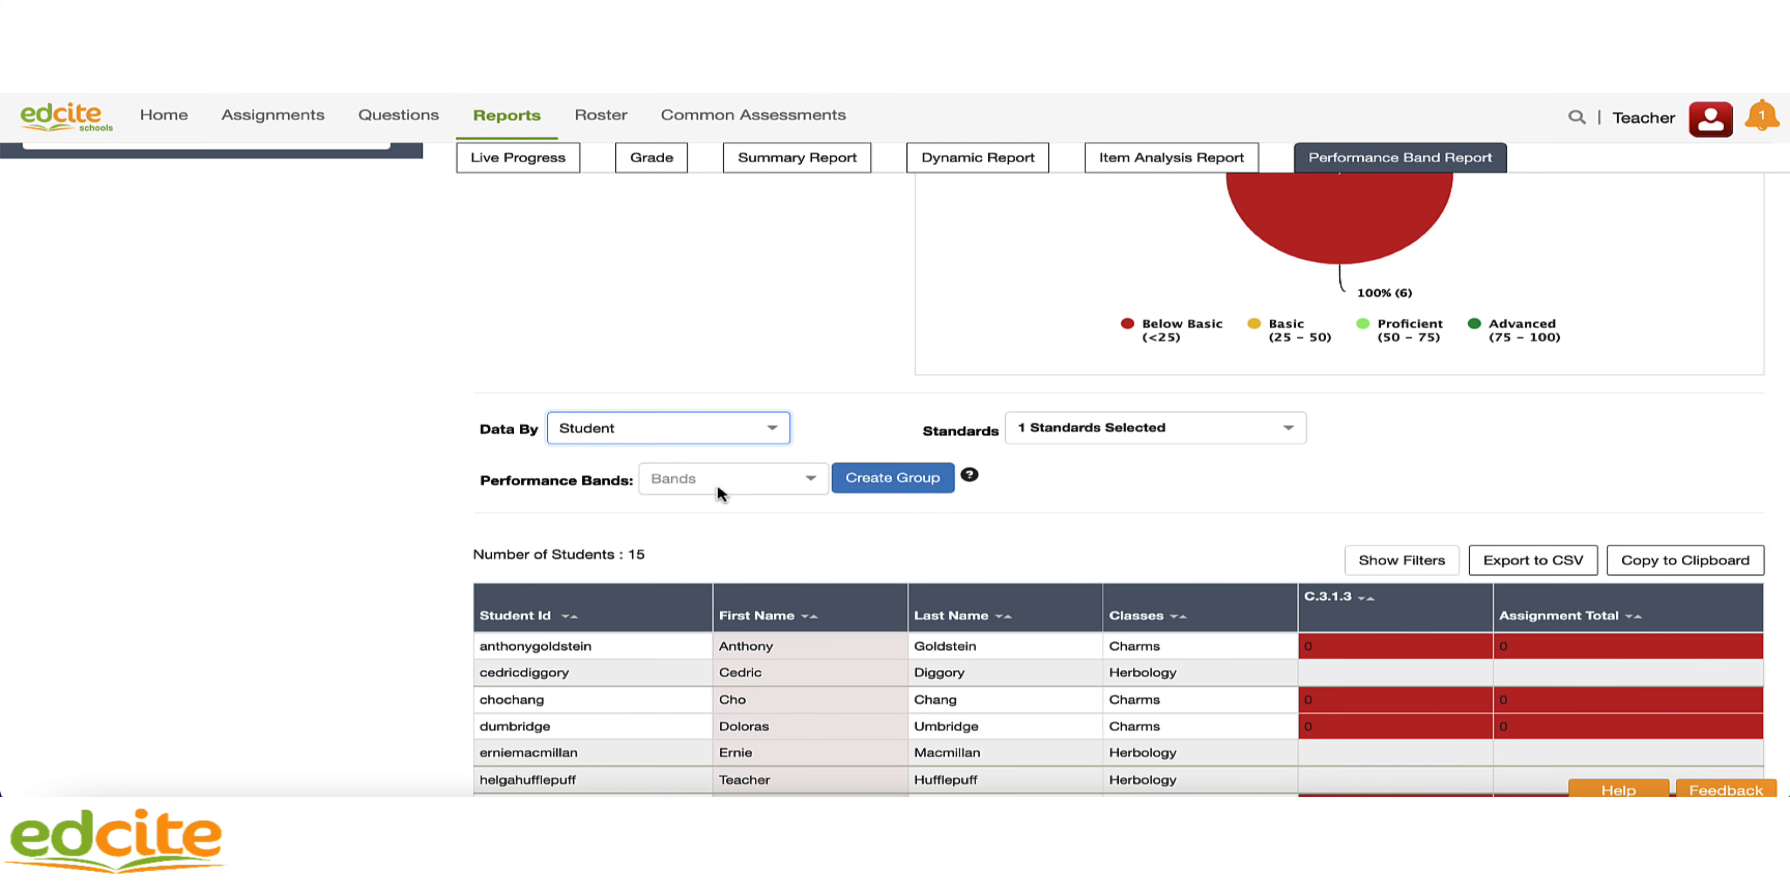
left_click(812, 481)
left_click(658, 544)
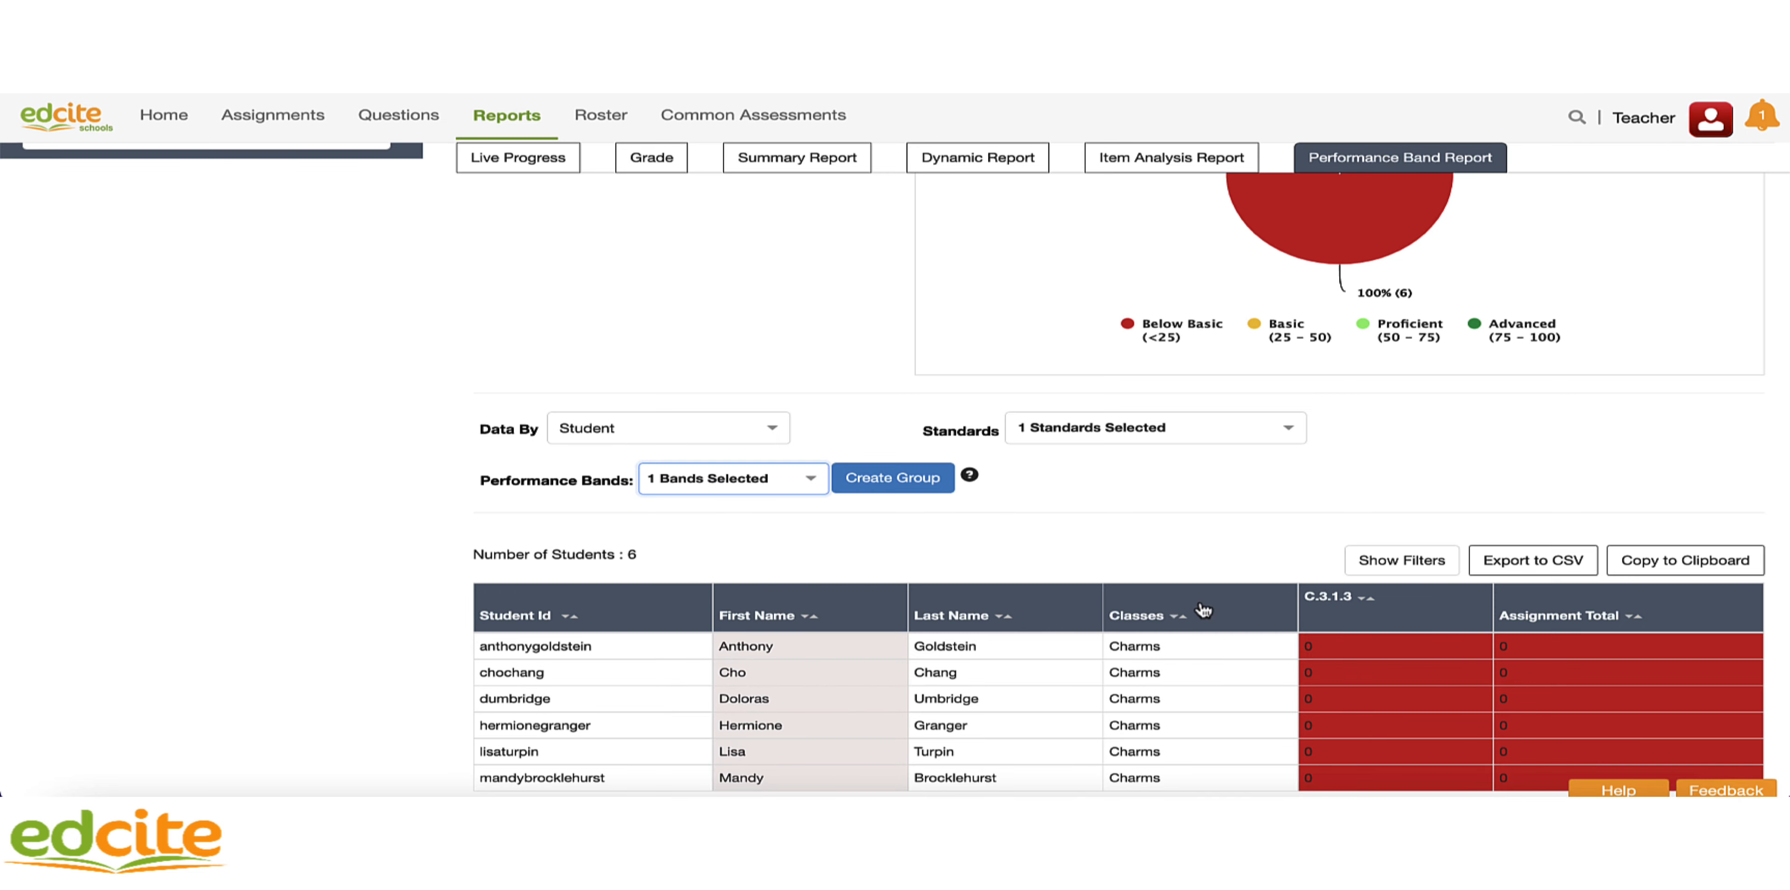
scroll(1202, 605, "down", 2)
scroll(1204, 610, "up", 1)
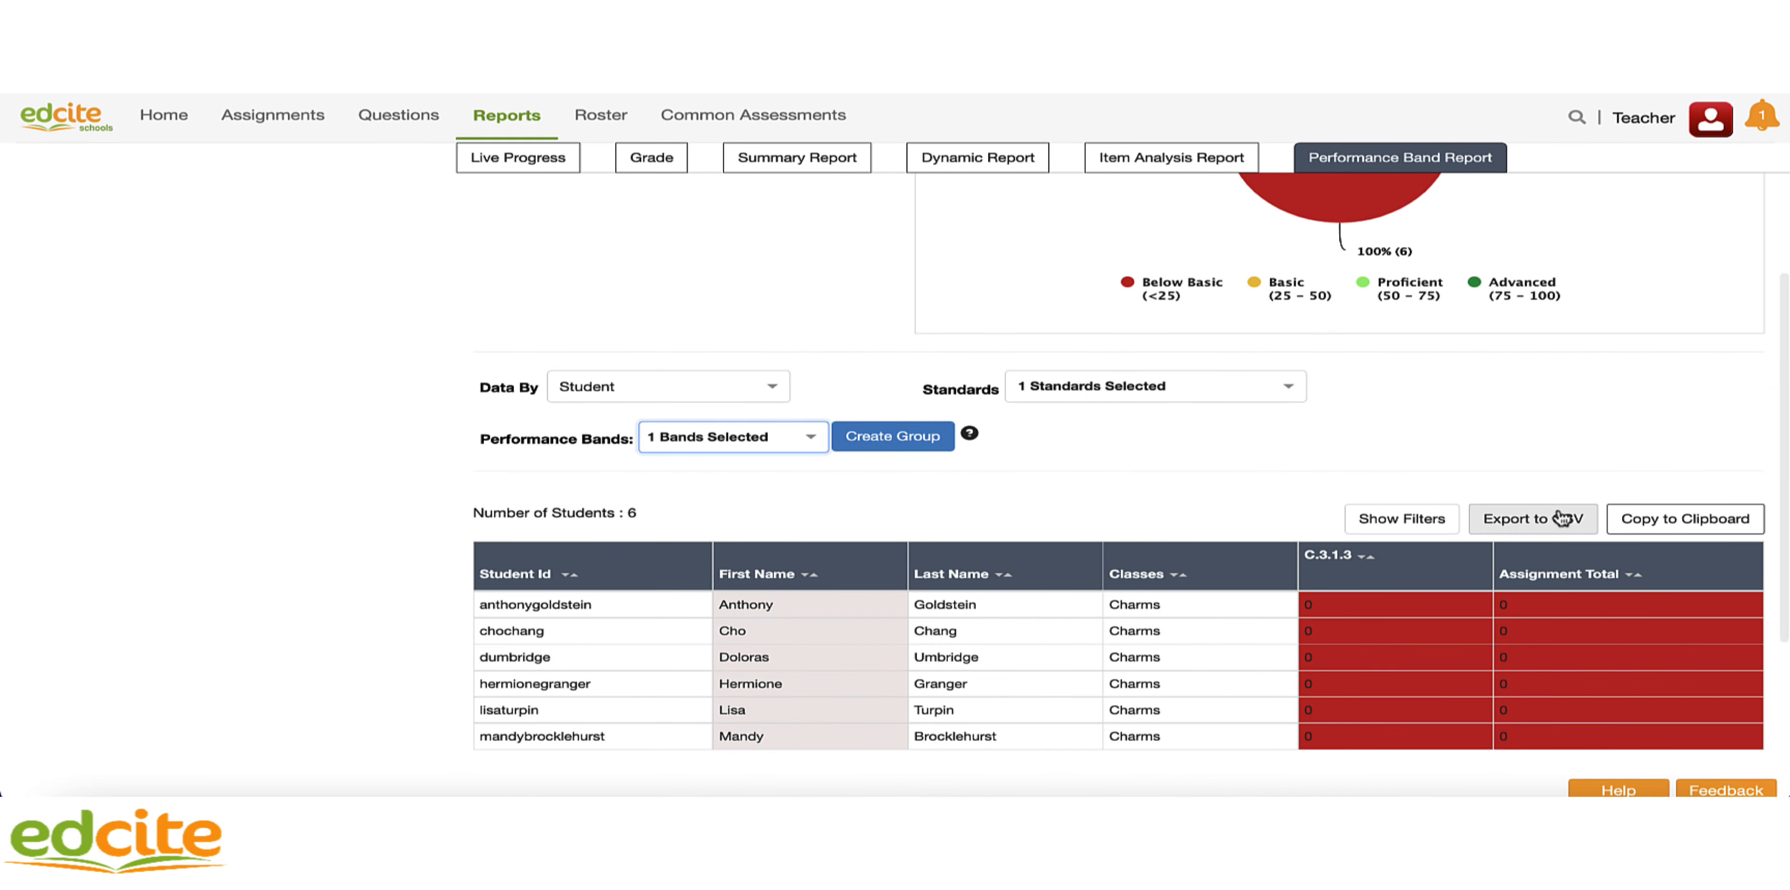